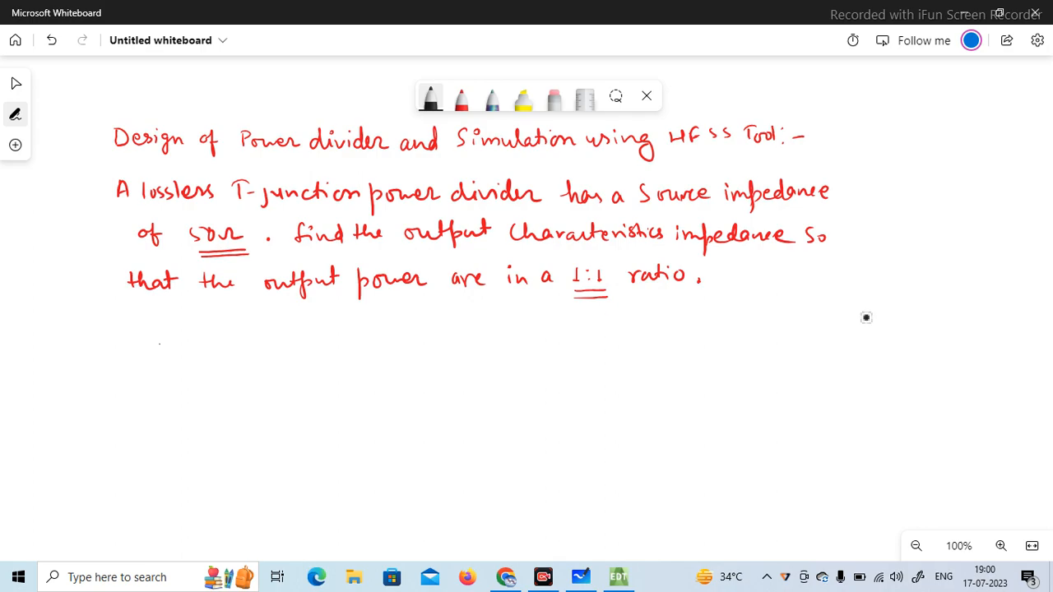
Tick the start of the problem statement and circle the 50 Ω source impedance
drag(93, 179, 116, 171)
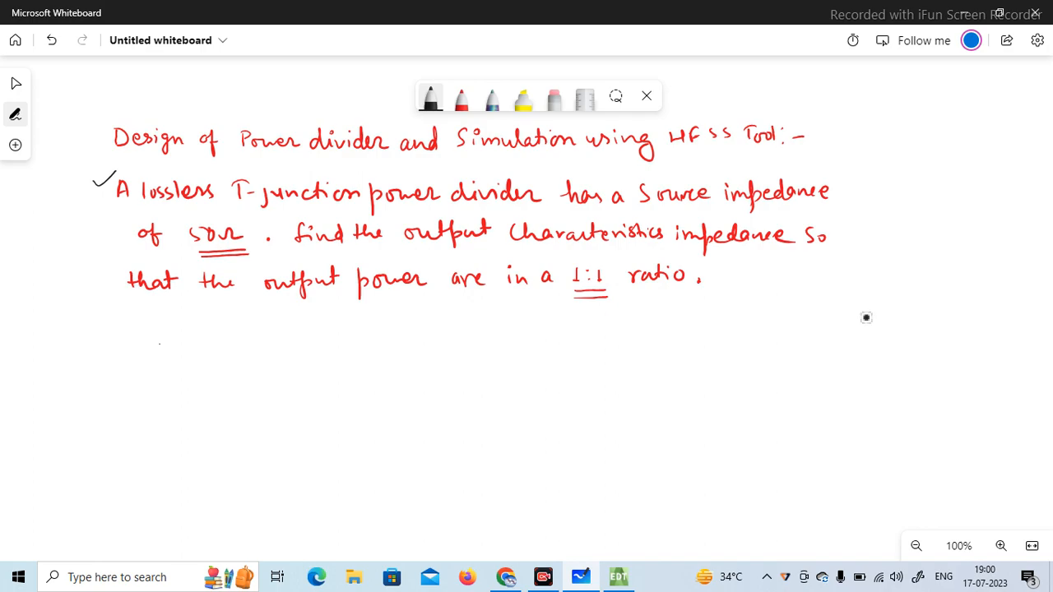
mouse_move(234, 213)
mouse_down()
mouse_move(194, 254)
mouse_move(248, 215)
mouse_up()
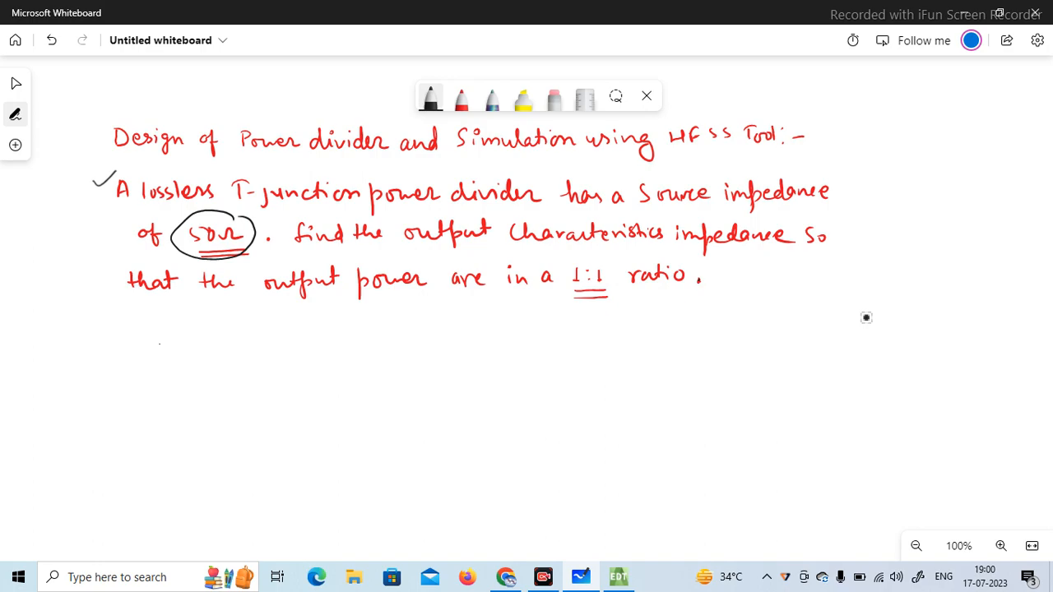
Sketch the T-junction outline below the problem, with an input arrow labelled "in" and output arms marked with circled 1 and 2
drag(162, 363, 302, 357)
mouse_move(167, 408)
mouse_down()
mouse_move(313, 404)
mouse_move(313, 459)
mouse_up()
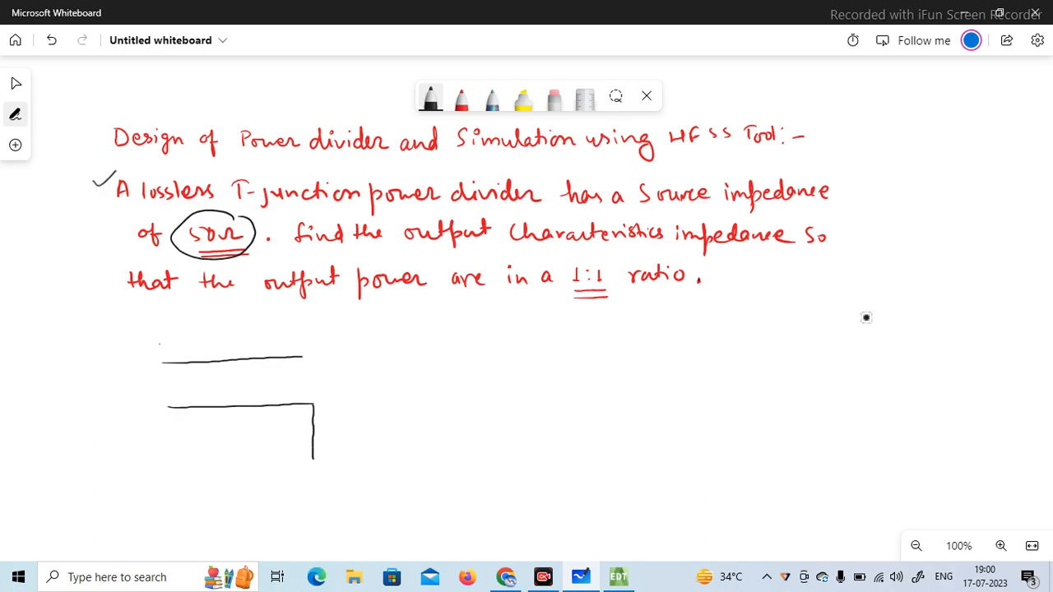
mouse_move(309, 357)
mouse_down()
mouse_move(310, 313)
mouse_move(356, 377)
mouse_move(348, 463)
mouse_up()
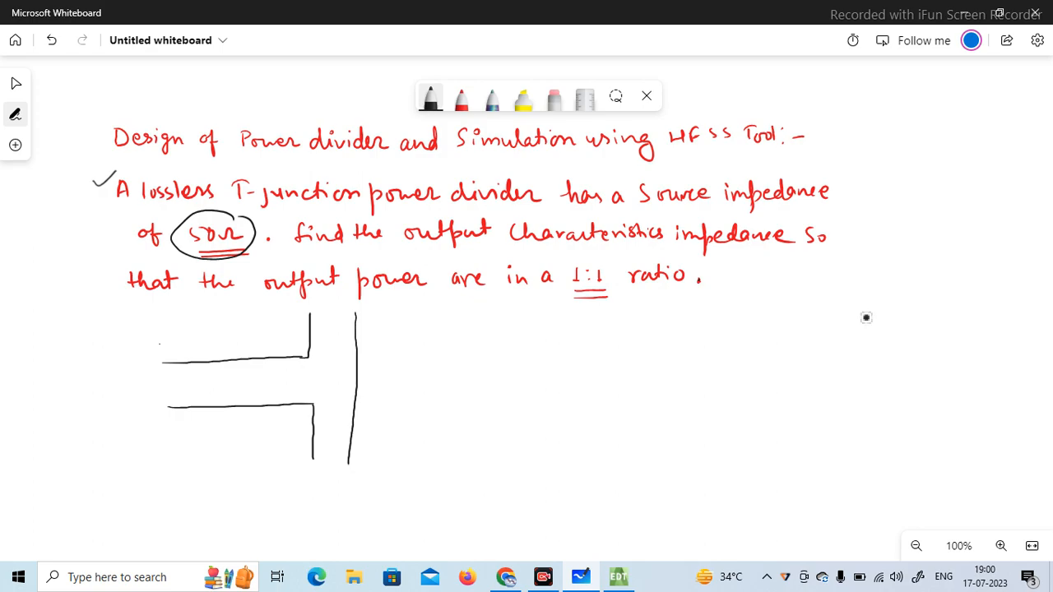
mouse_move(125, 386)
mouse_down()
mouse_move(146, 383)
mouse_move(127, 408)
mouse_move(141, 409)
mouse_up()
mouse_move(333, 309)
mouse_down()
mouse_move(333, 319)
mouse_move(329, 302)
mouse_move(338, 301)
mouse_up()
mouse_move(327, 473)
mouse_down()
mouse_move(339, 483)
mouse_move(325, 488)
mouse_move(338, 466)
mouse_up()
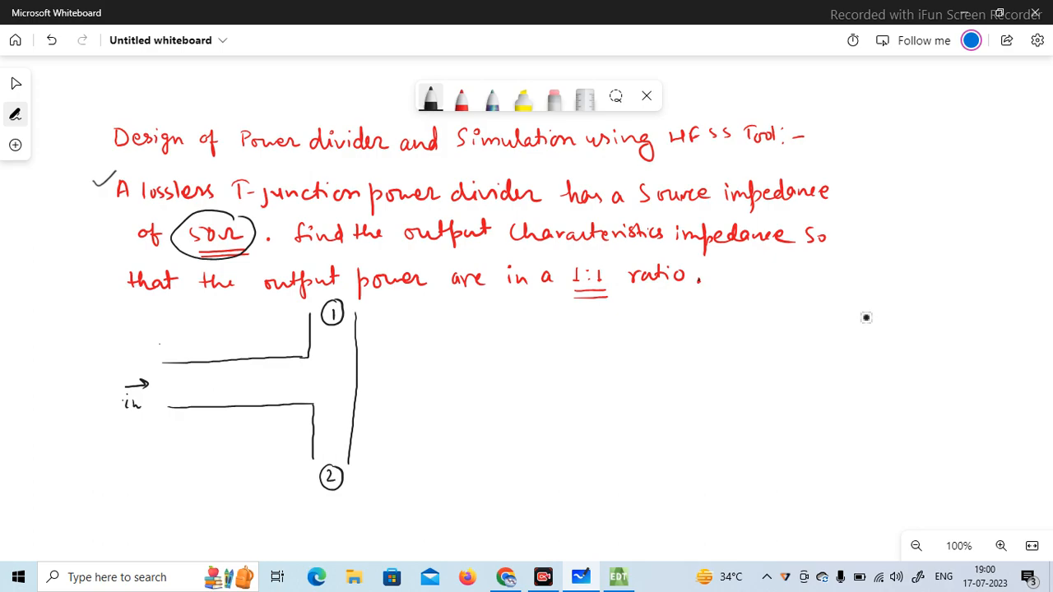
Label the T-junction's input line Z0, its output arms Z1 and Z2, and the junction voltage V0 with plus and minus signs
drag(220, 378, 238, 387)
drag(330, 336, 344, 345)
drag(326, 430, 344, 444)
drag(293, 364, 293, 375)
drag(290, 370, 294, 379)
drag(298, 383, 297, 391)
drag(288, 396, 297, 384)
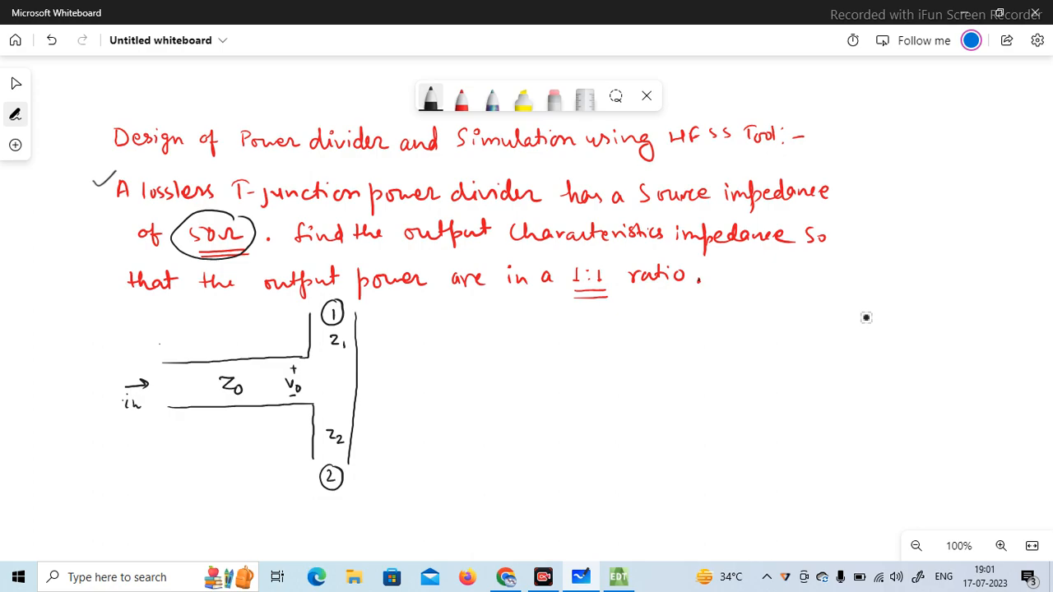
Write the input power equation Pin = 1/2 V0²/Z0 and add arrows at Z0, Z1 and Z2 on the sketch
mouse_move(253, 404)
mouse_down()
mouse_move(244, 440)
mouse_move(252, 412)
mouse_up()
mouse_move(456, 328)
mouse_down()
mouse_move(455, 346)
mouse_move(459, 335)
mouse_move(468, 348)
mouse_up()
mouse_move(471, 329)
mouse_down()
mouse_move(490, 349)
mouse_move(501, 326)
mouse_up()
drag(497, 331, 502, 330)
mouse_move(533, 314)
mouse_down()
mouse_move(545, 355)
mouse_move(563, 318)
mouse_move(561, 329)
mouse_up()
drag(566, 315, 577, 327)
mouse_move(555, 340)
mouse_down()
mouse_move(575, 340)
mouse_move(575, 357)
mouse_up()
drag(353, 344, 370, 344)
drag(366, 339, 368, 350)
drag(350, 437, 369, 434)
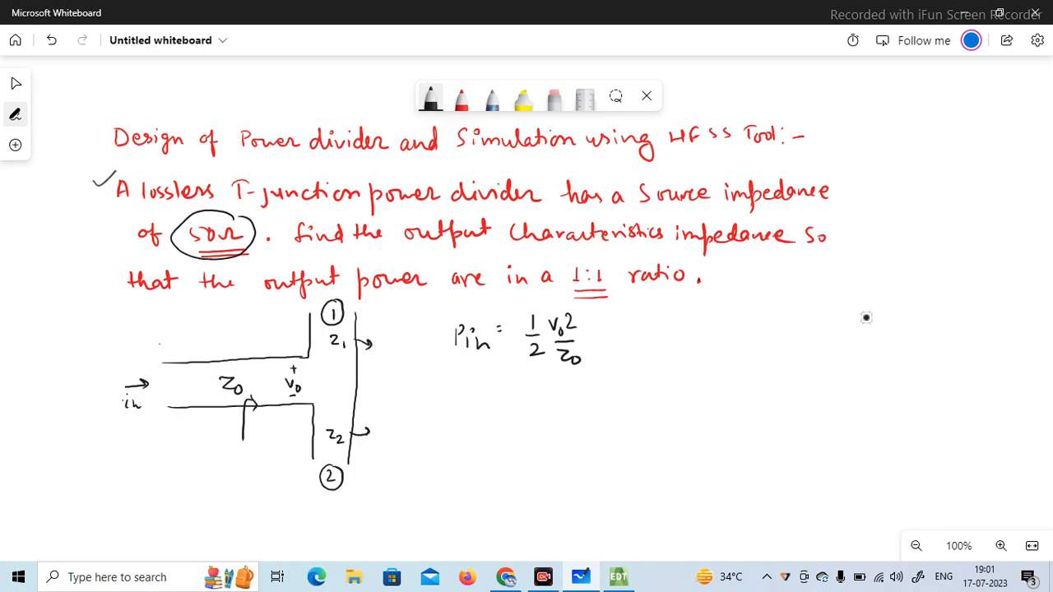
Write the first output power equation P1 = 1/2 V0²/Z1 below the input power equation
drag(460, 407, 460, 390)
mouse_move(460, 390)
mouse_down()
mouse_move(475, 417)
mouse_move(497, 397)
mouse_up()
drag(491, 404, 498, 402)
mouse_move(535, 389)
mouse_down()
mouse_move(549, 420)
mouse_move(566, 391)
mouse_up()
mouse_move(568, 397)
mouse_down()
mouse_move(586, 393)
mouse_move(574, 424)
mouse_up()
drag(578, 418, 578, 425)
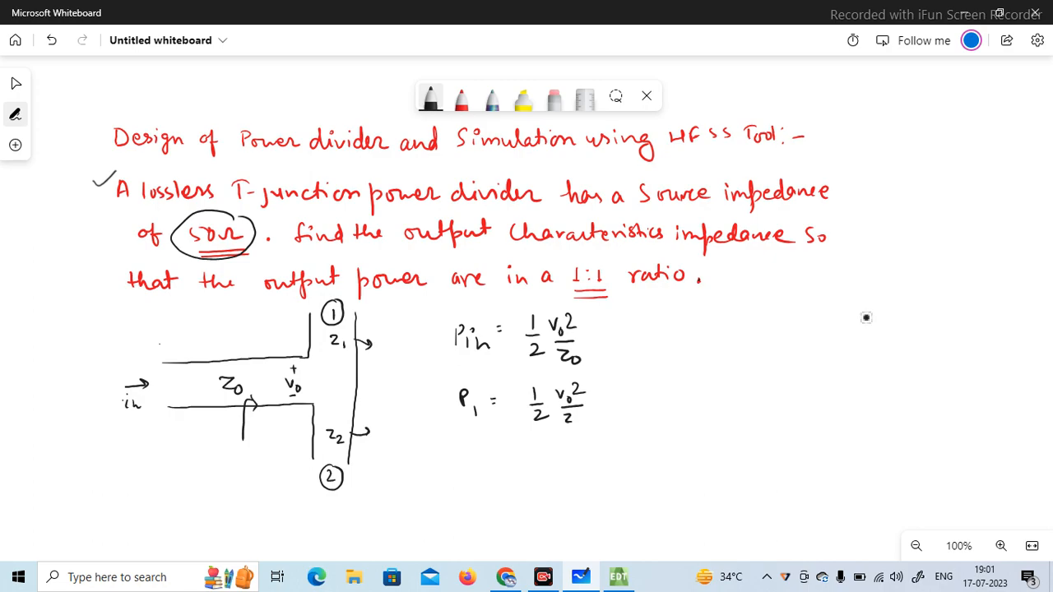
Write the second output power equation P2 = 1/2 V0²/Z2 below the P1 equation
mouse_move(466, 457)
mouse_down()
mouse_move(468, 474)
mouse_move(469, 465)
mouse_up()
mouse_move(480, 466)
mouse_down()
mouse_move(490, 479)
mouse_move(500, 463)
mouse_up()
mouse_move(493, 470)
mouse_down()
mouse_move(540, 455)
mouse_move(549, 478)
mouse_move(576, 455)
mouse_up()
mouse_move(579, 446)
mouse_down()
mouse_move(592, 453)
mouse_move(585, 466)
mouse_up()
drag(567, 472, 579, 487)
drag(579, 482, 591, 491)
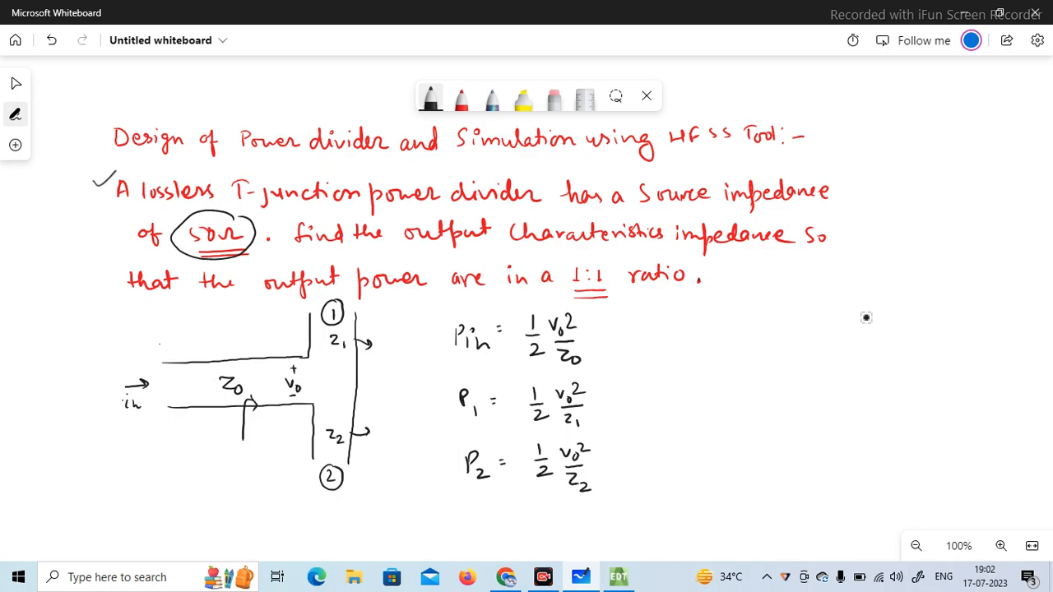
Write the equal-split conditions P1 = 1/2 Pin and P2 = 1/2 Pin beside the input power equation
mouse_move(676, 321)
mouse_down()
mouse_move(677, 342)
mouse_move(683, 331)
mouse_up()
mouse_move(687, 339)
mouse_down()
mouse_move(688, 349)
mouse_move(708, 329)
mouse_up()
drag(701, 335, 732, 323)
mouse_move(728, 331)
mouse_down()
mouse_move(744, 331)
mouse_move(749, 351)
mouse_up()
mouse_move(750, 314)
mouse_down()
mouse_move(751, 333)
mouse_move(811, 346)
mouse_up()
mouse_move(819, 321)
mouse_down()
mouse_move(820, 337)
mouse_move(829, 328)
mouse_move(843, 347)
mouse_up()
drag(851, 325, 870, 328)
drag(865, 333, 877, 331)
mouse_move(867, 337)
mouse_down()
mouse_move(879, 347)
mouse_move(888, 335)
mouse_up()
drag(886, 320, 897, 336)
drag(902, 328, 918, 332)
Extend both the P1 and P2 equations with = 1/2 Pin
drag(608, 400, 615, 406)
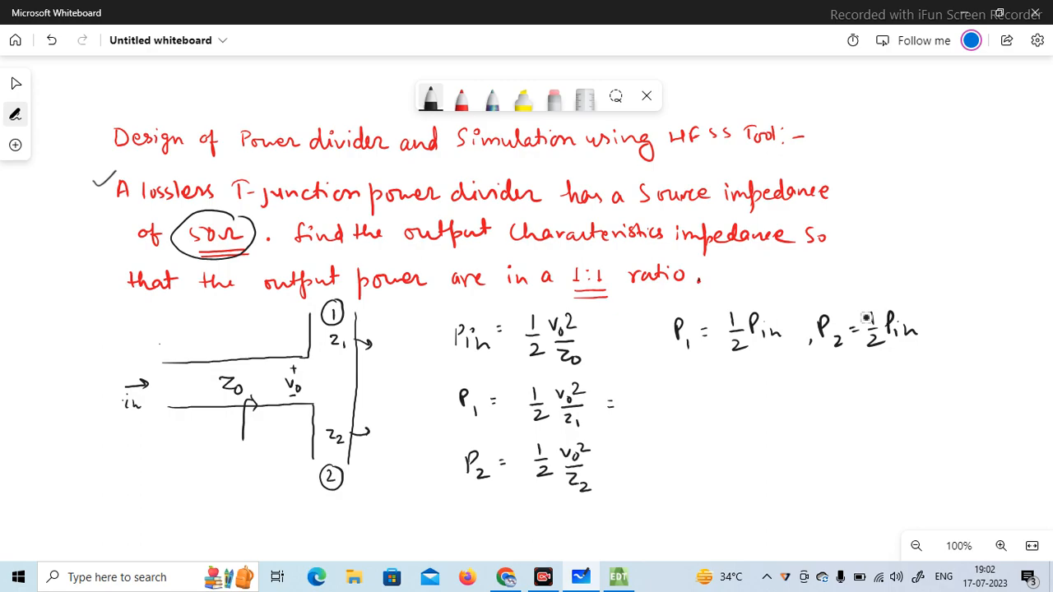
mouse_move(635, 386)
mouse_down()
mouse_move(636, 402)
mouse_move(651, 403)
mouse_move(650, 423)
mouse_move(660, 397)
mouse_move(687, 411)
mouse_up()
drag(614, 461, 625, 460)
drag(640, 446, 648, 462)
mouse_move(639, 467)
mouse_down()
mouse_move(654, 477)
mouse_move(690, 470)
mouse_up()
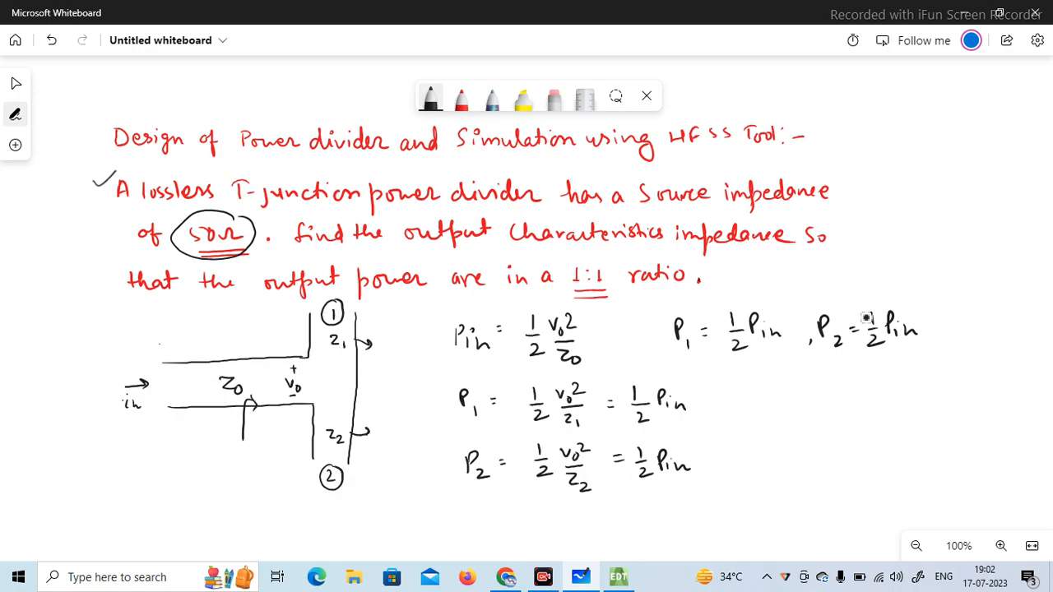
Complete the substitution 1/2 (1/2 V0²/Z0) at the end of the P1 equation
drag(740, 390, 746, 404)
mouse_move(736, 408)
mouse_down()
mouse_move(772, 416)
mouse_move(786, 401)
mouse_up()
mouse_move(780, 406)
mouse_down()
mouse_move(792, 413)
mouse_move(811, 384)
mouse_move(808, 393)
mouse_up()
drag(815, 381, 826, 409)
drag(838, 382, 839, 415)
Extend the P2 equation with = 1/2 (1/2 V0²/Z0)
drag(706, 456, 719, 457)
drag(706, 464, 740, 453)
mouse_move(734, 454)
mouse_down()
mouse_move(747, 453)
mouse_move(749, 471)
mouse_up()
mouse_move(765, 442)
mouse_down()
mouse_move(759, 466)
mouse_move(784, 444)
mouse_move(788, 458)
mouse_up()
mouse_move(778, 462)
mouse_down()
mouse_move(791, 467)
mouse_move(808, 447)
mouse_up()
drag(815, 434, 822, 451)
drag(808, 459, 821, 473)
drag(826, 463, 824, 470)
drag(838, 439, 835, 474)
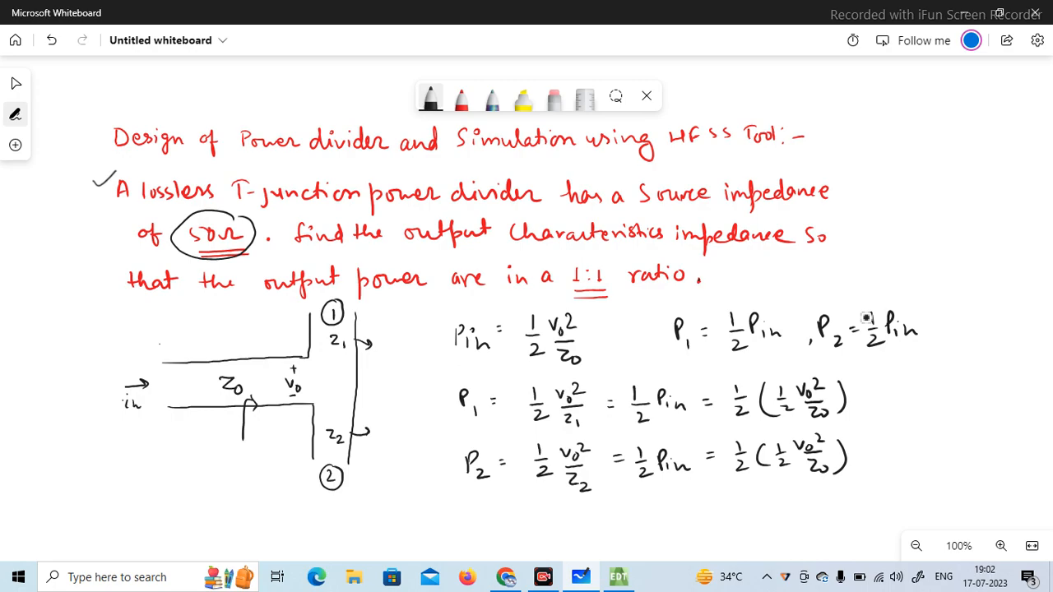
Write the resulting impedance relations Z1 = 2Z0 and Z2 = 2Z0 beside the two power equations
mouse_move(880, 385)
mouse_down()
mouse_move(897, 401)
mouse_move(918, 394)
mouse_up()
drag(910, 399, 919, 399)
mouse_move(927, 386)
mouse_down()
mouse_move(941, 402)
mouse_move(961, 395)
mouse_up()
drag(890, 444, 904, 457)
mouse_move(905, 454)
mouse_down()
mouse_move(917, 463)
mouse_move(931, 449)
mouse_up()
drag(922, 455, 969, 454)
drag(976, 447, 974, 449)
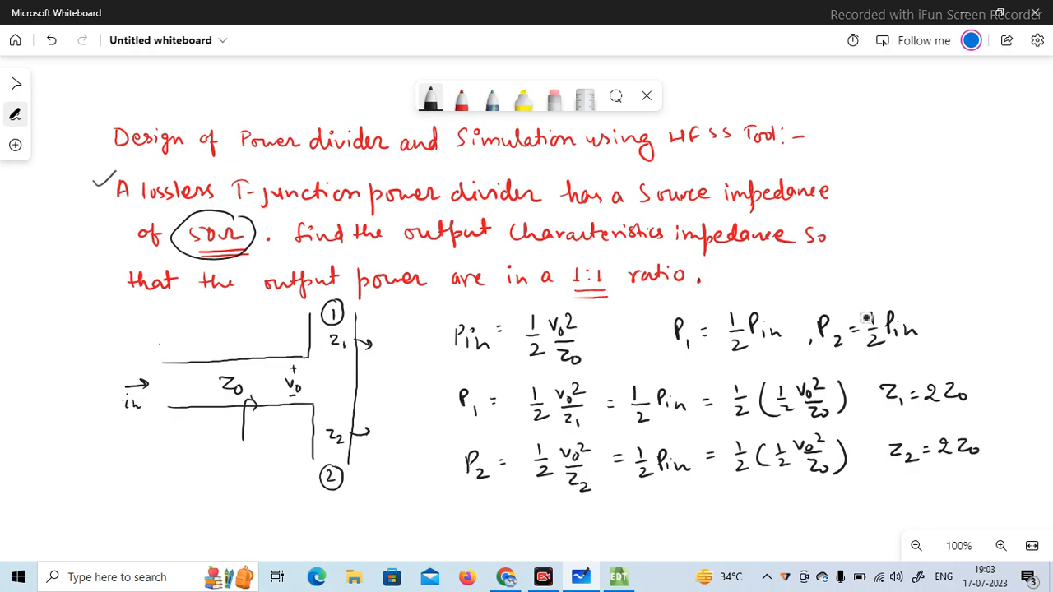
Write the output impedances Z1 = 100 Ω and Z2 = 100 Ω below the T-junction sketch
mouse_move(119, 475)
mouse_down()
mouse_move(141, 491)
mouse_move(138, 524)
mouse_move(151, 527)
mouse_up()
drag(154, 480, 158, 480)
drag(154, 486, 177, 482)
drag(188, 474, 236, 470)
mouse_move(180, 507)
mouse_down()
mouse_move(179, 518)
mouse_move(209, 511)
mouse_up()
drag(225, 515, 243, 511)
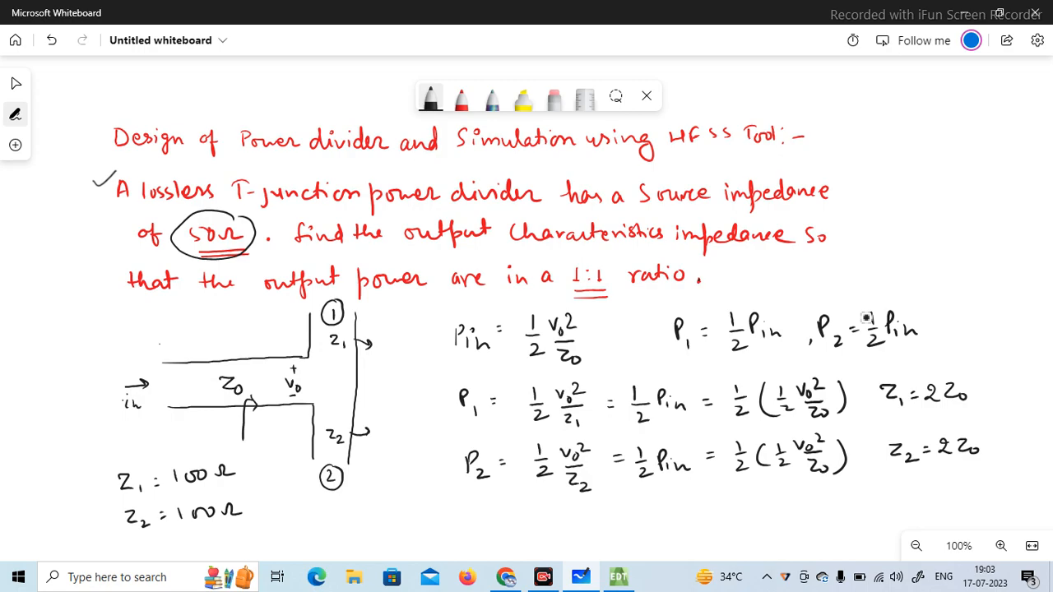
Tick the circled 50 Ω in the problem and draw a box around the Z1 and Z2 results
drag(172, 258, 203, 250)
mouse_move(90, 466)
mouse_down()
mouse_move(107, 531)
mouse_move(212, 451)
mouse_move(276, 502)
mouse_up()
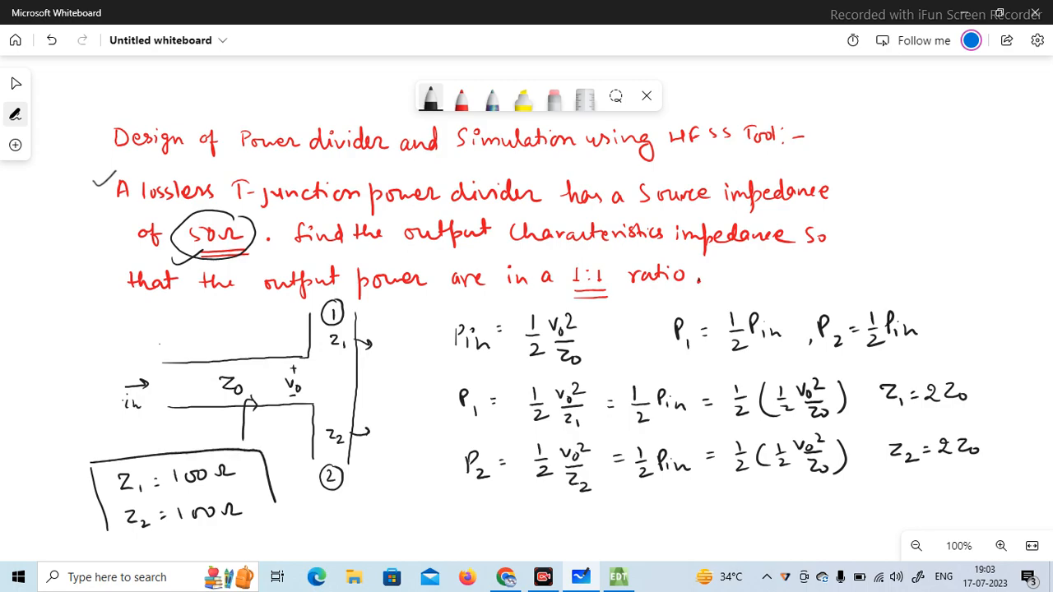
mouse_move(107, 531)
mouse_down()
mouse_move(115, 539)
mouse_move(242, 527)
mouse_move(288, 511)
mouse_move(276, 499)
mouse_up()
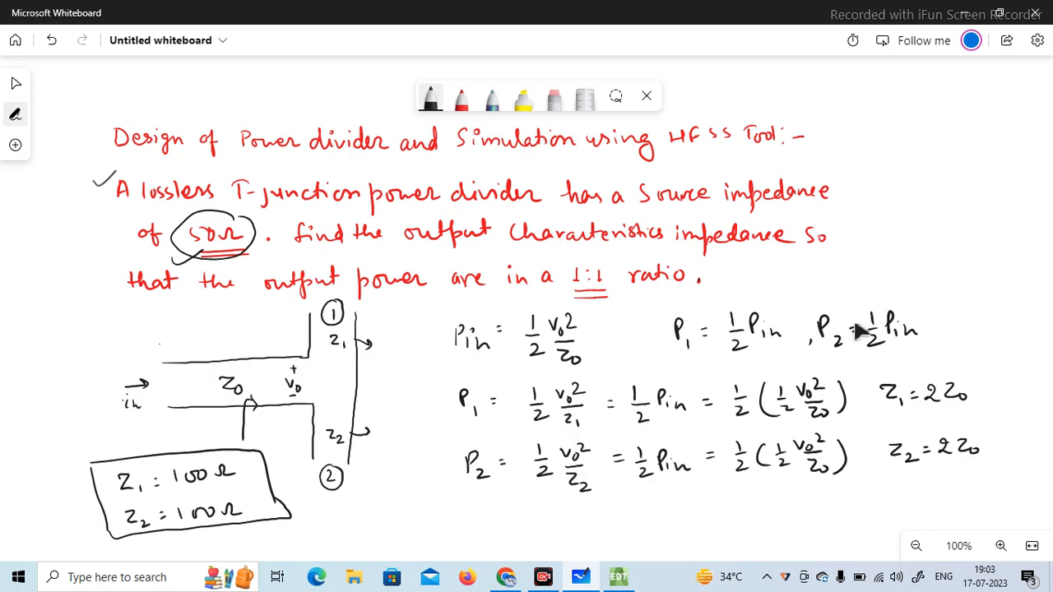
Sketch a response graph below the equations, with a frequency axis f and a curve dipping at a marked point f0
scroll(905, 280, down, 2)
scroll(927, 265, down, 2)
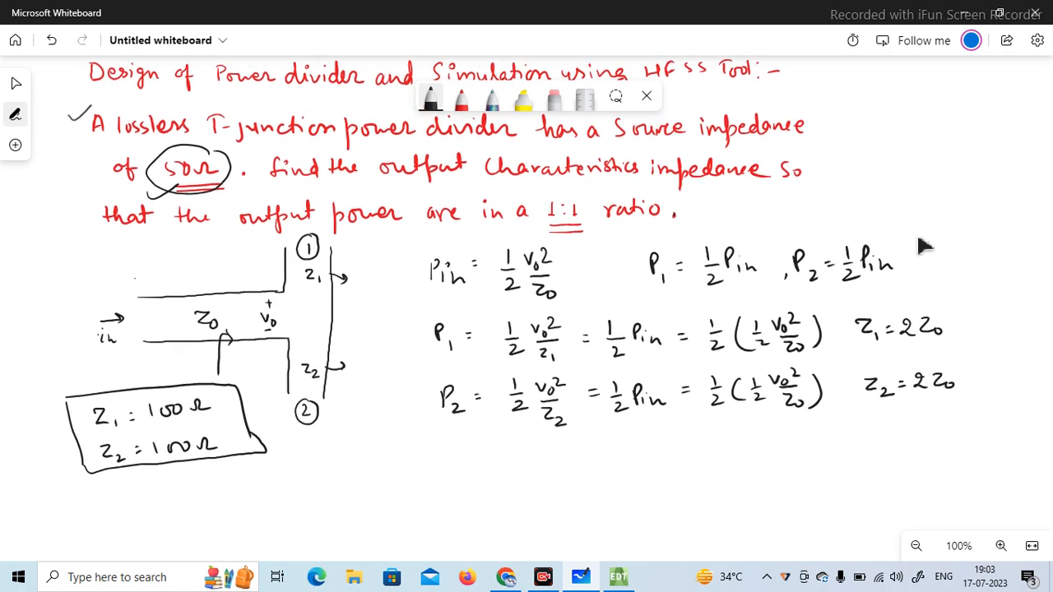
scroll(943, 230, down, 2)
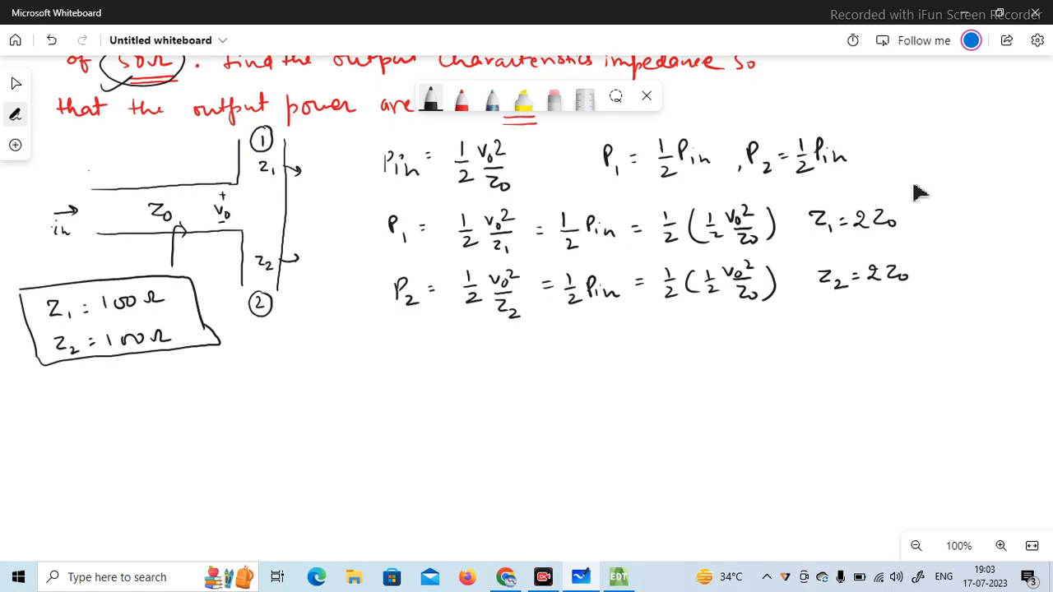
mouse_move(376, 349)
mouse_down()
mouse_move(374, 477)
mouse_move(571, 451)
mouse_move(562, 466)
mouse_move(589, 486)
mouse_move(602, 474)
mouse_up()
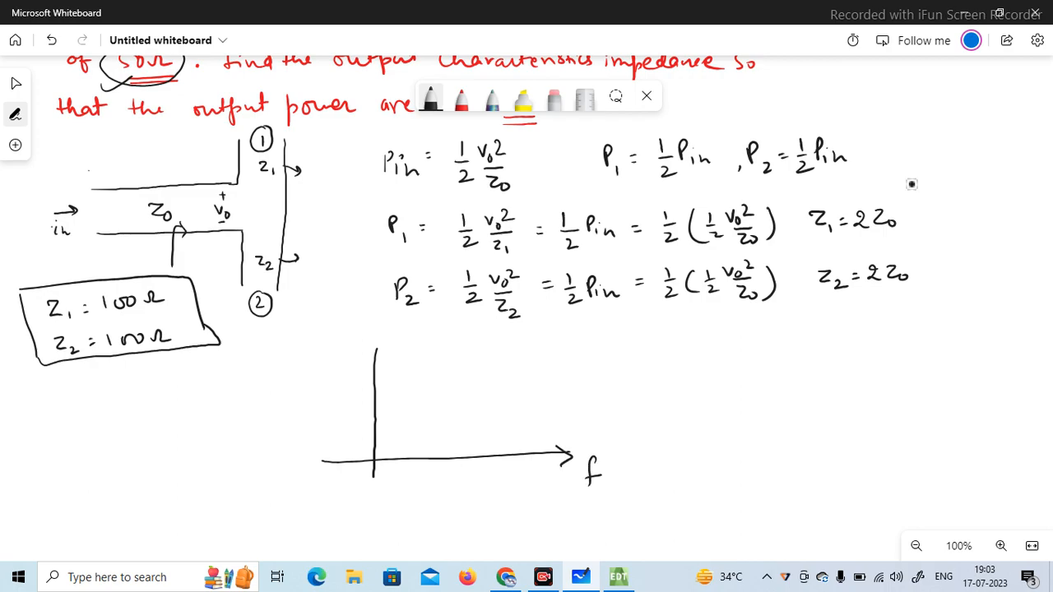
click(472, 459)
drag(472, 468, 471, 490)
mouse_move(384, 376)
mouse_down()
mouse_move(461, 415)
mouse_move(473, 451)
mouse_move(475, 432)
mouse_move(548, 378)
mouse_up()
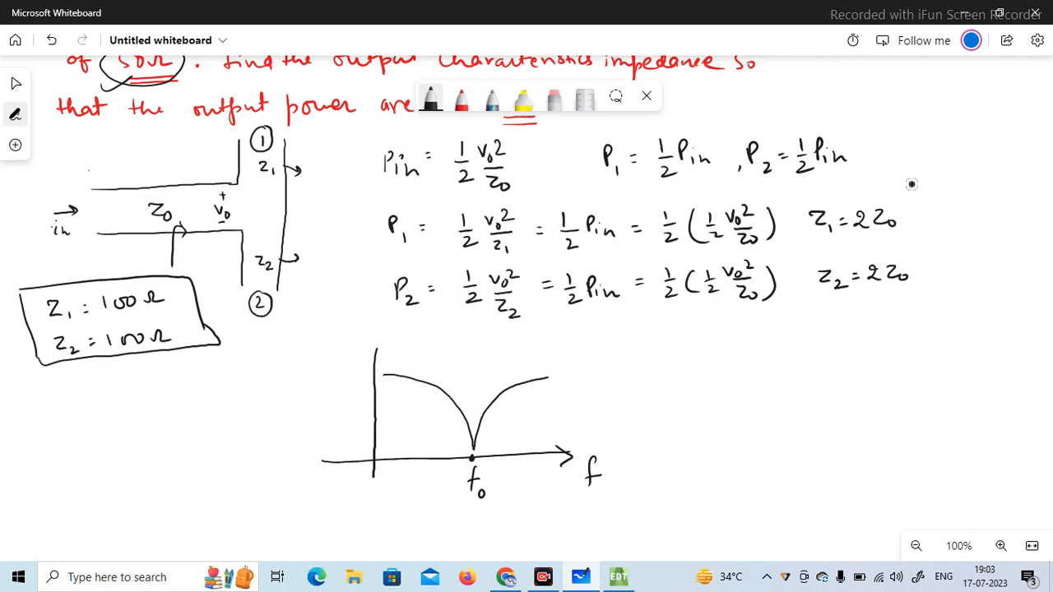
Label the graph's vertical axis with S11, S12, S13, S22, S23 and an underlined dB, and add a circled 9 beside them
mouse_move(248, 385)
mouse_down()
mouse_move(239, 400)
mouse_move(250, 402)
mouse_up()
drag(255, 397, 273, 397)
mouse_move(284, 391)
mouse_down()
mouse_move(299, 399)
mouse_move(246, 429)
mouse_move(265, 432)
mouse_up()
drag(277, 428, 343, 425)
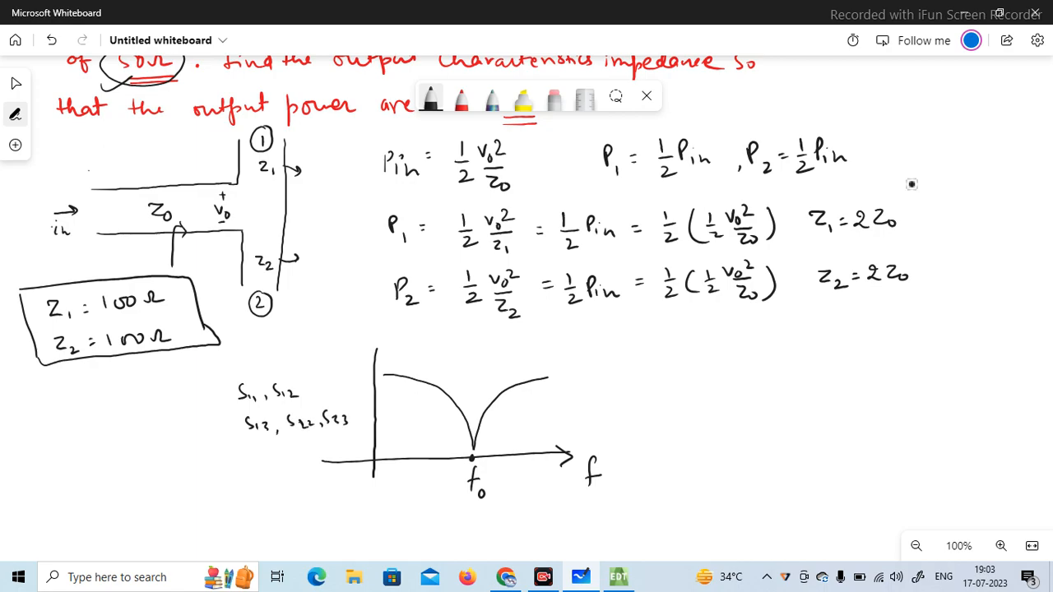
mouse_move(185, 410)
mouse_down()
mouse_move(174, 418)
mouse_move(183, 427)
mouse_up()
mouse_move(188, 398)
mouse_down()
mouse_move(169, 400)
mouse_move(188, 398)
mouse_up()
drag(312, 367, 342, 382)
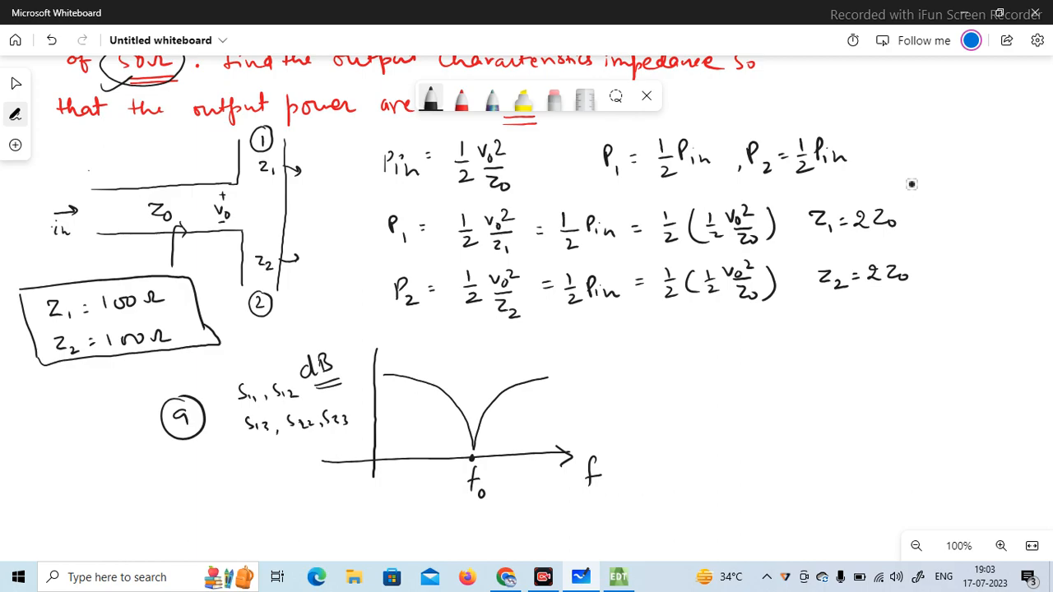
Draw a flat line above the dip curve and label it with an underlined 3 dB
drag(384, 368, 410, 367)
mouse_move(528, 368)
mouse_down()
mouse_move(615, 351)
mouse_move(632, 371)
mouse_up()
drag(608, 377, 640, 376)
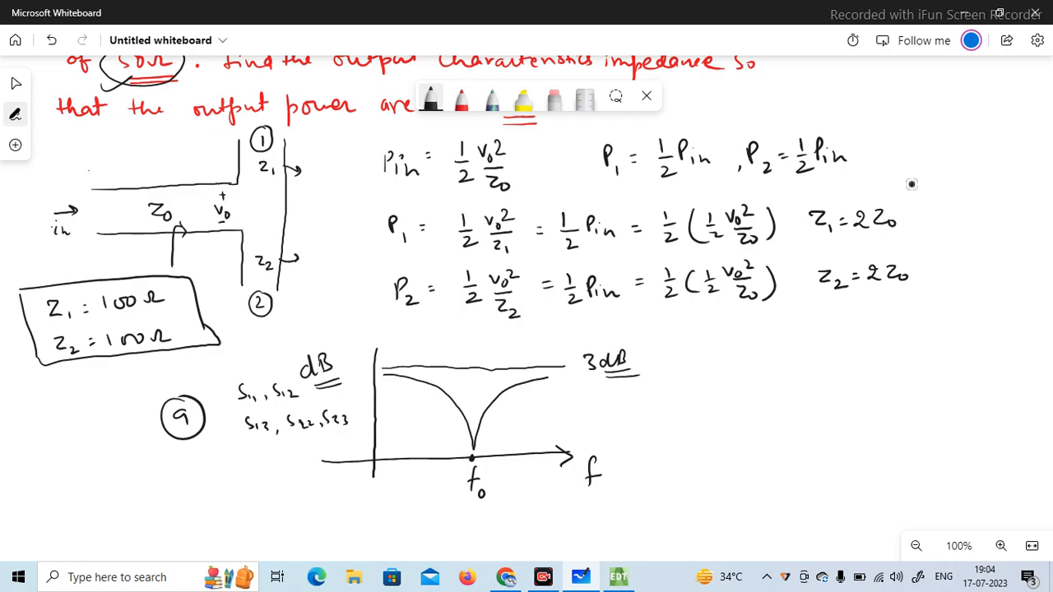
Label the flat line S21/S31 and the dip S11, circle these labels and 3 dB, then add a −20 dB mark and a tick
mouse_move(484, 347)
mouse_down()
mouse_move(475, 359)
mouse_move(503, 360)
mouse_up()
click(490, 354)
mouse_move(519, 341)
mouse_down()
mouse_move(518, 366)
mouse_move(552, 359)
mouse_up()
mouse_move(456, 347)
mouse_down()
mouse_move(564, 348)
mouse_move(487, 331)
mouse_up()
mouse_move(635, 338)
mouse_down()
mouse_move(583, 350)
mouse_move(635, 334)
mouse_up()
drag(505, 434, 505, 444)
mouse_move(511, 433)
mouse_down()
mouse_move(511, 444)
mouse_move(492, 423)
mouse_up()
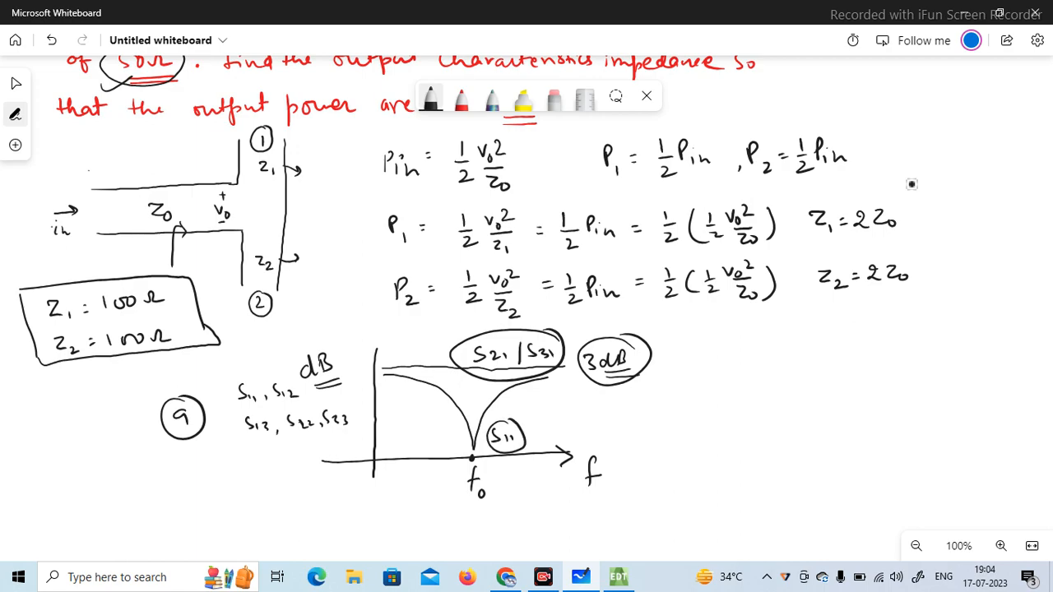
drag(342, 440, 378, 444)
drag(624, 404, 650, 399)
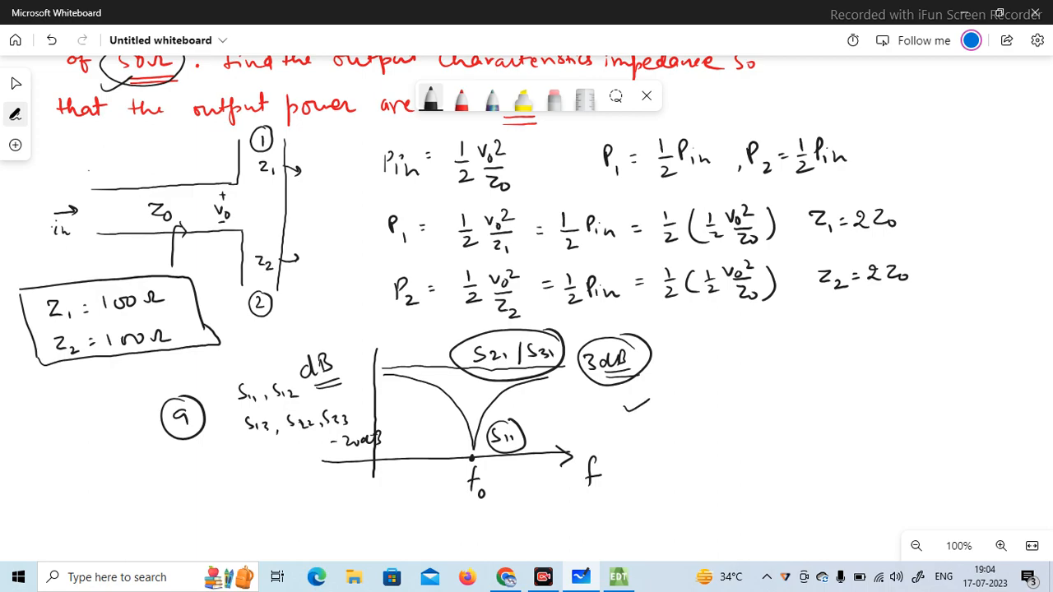
Switch to ANSYS Electronics Desktop and insert a circuit design using the MS - FR4 (Er=4.4) 0.060 inch, 0.5 oz copper substrate
click(619, 579)
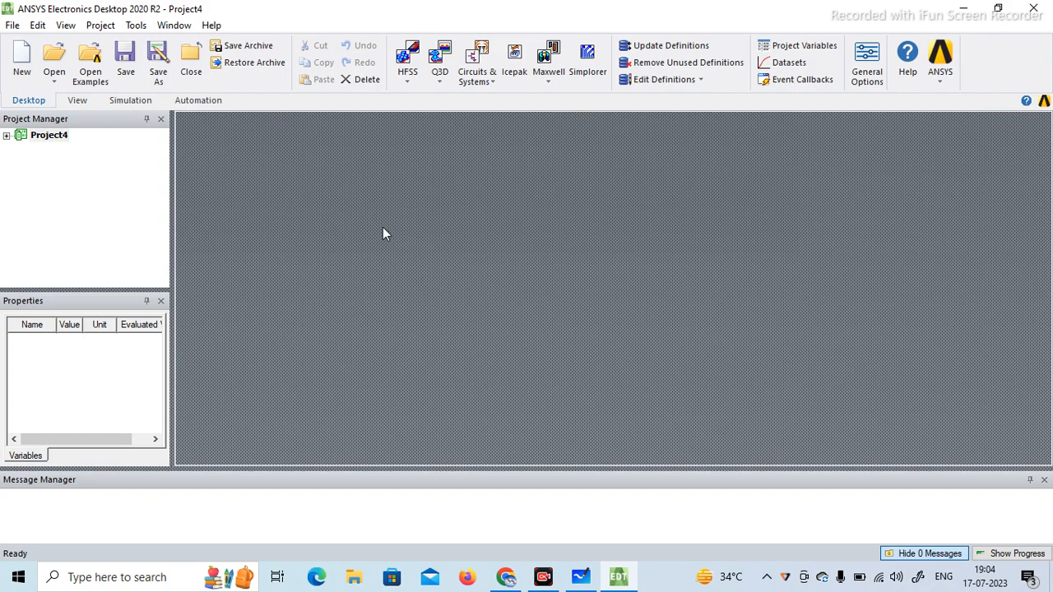
click(13, 26)
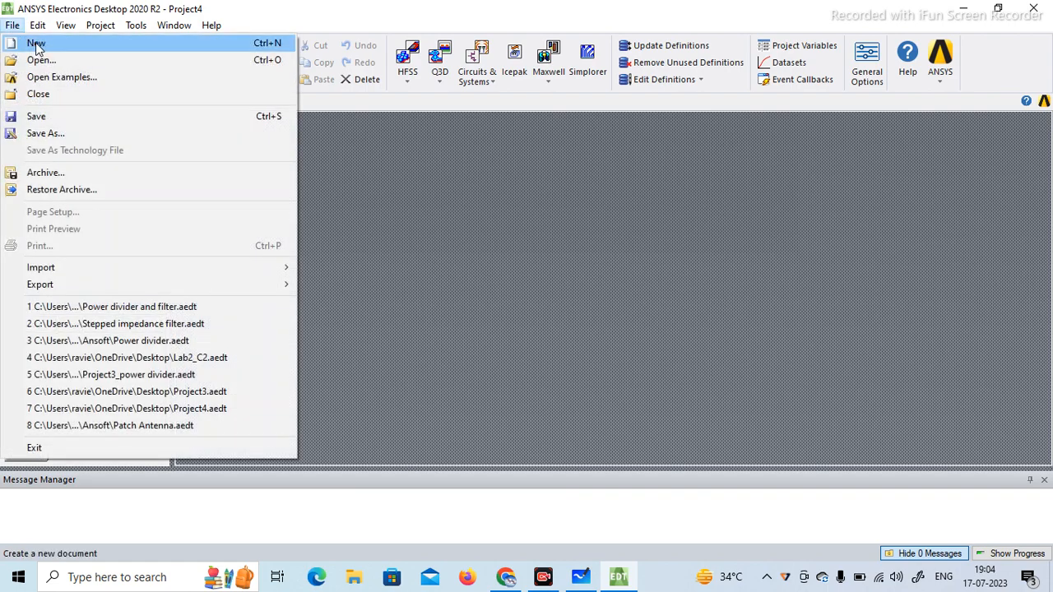
click(372, 198)
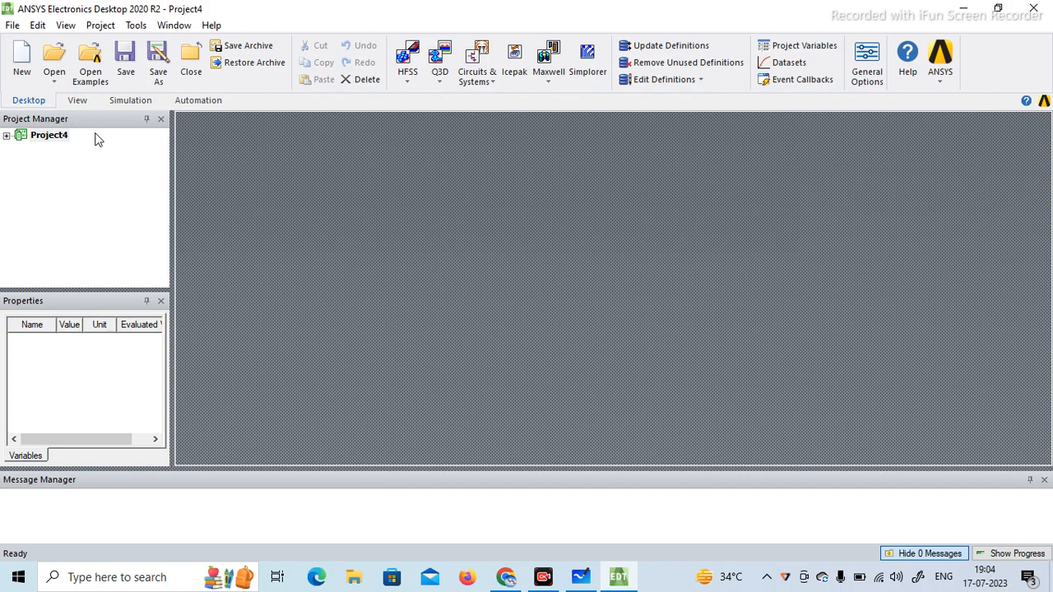
click(101, 26)
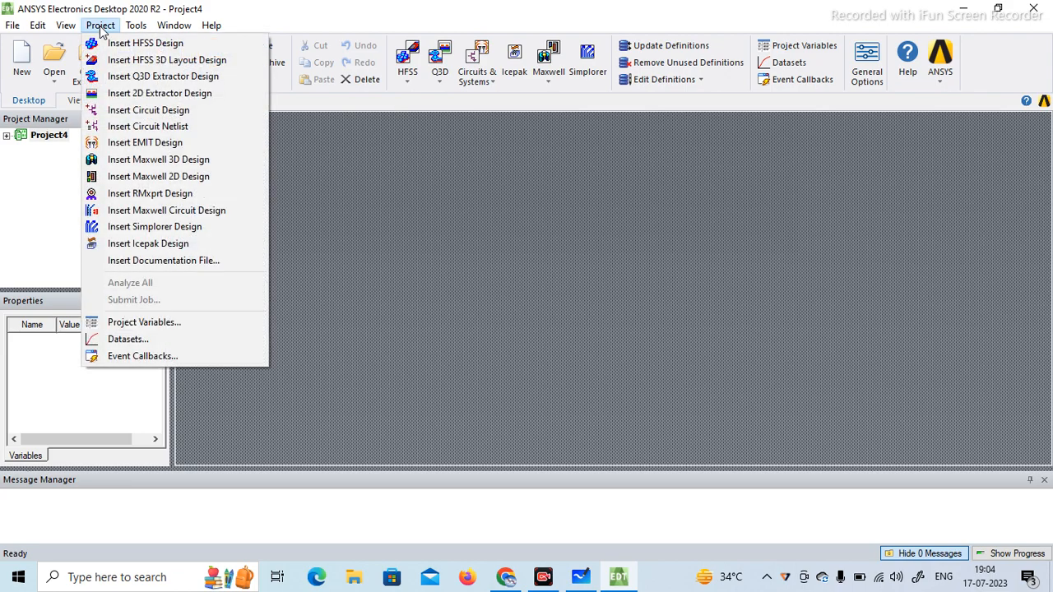
click(138, 112)
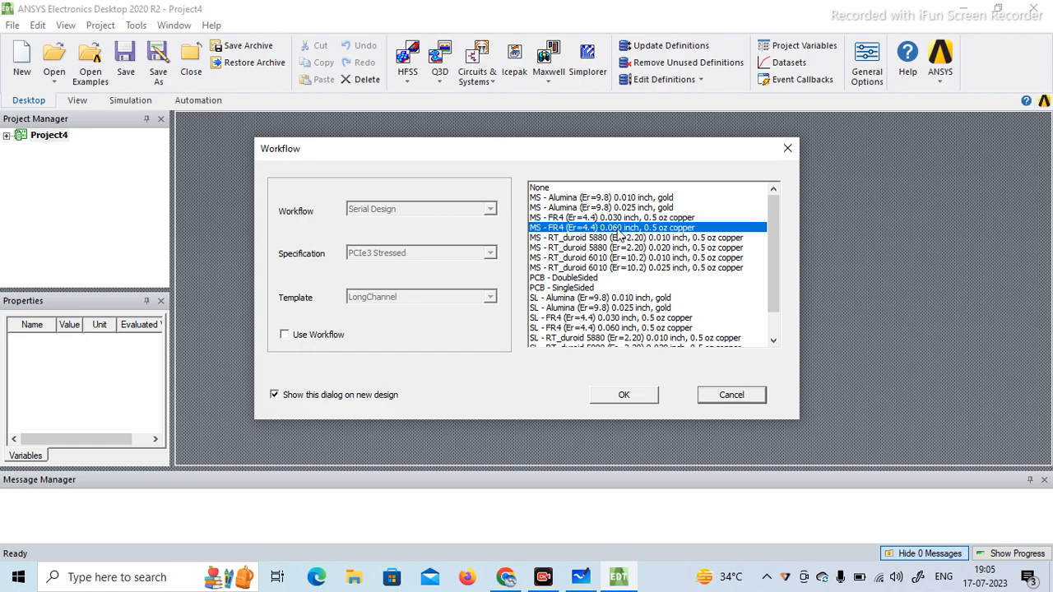
click(619, 393)
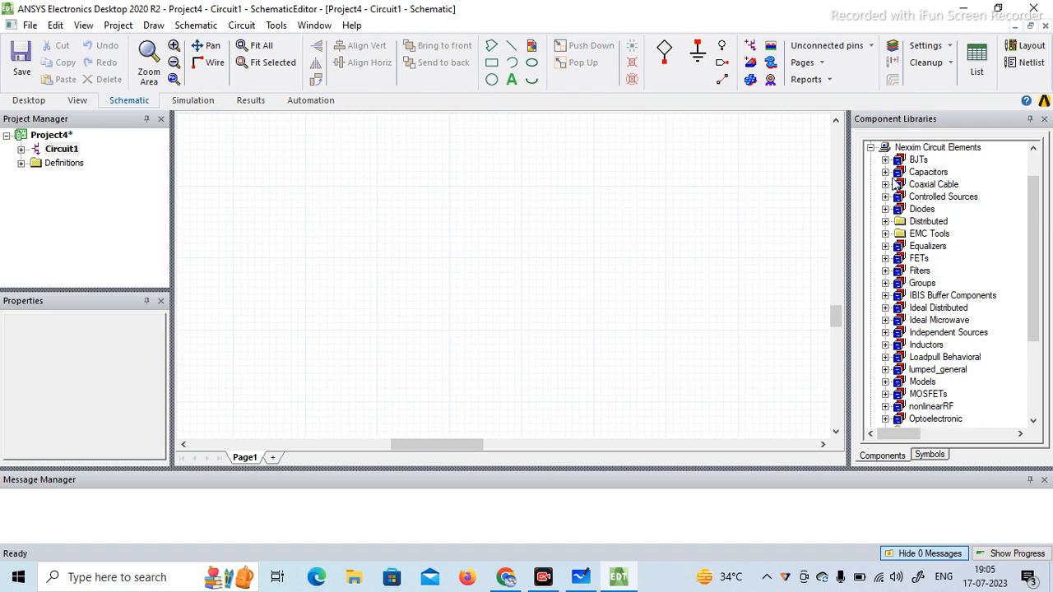
Place three MS_TRL microstrip transmission lines from the Distributed Microstrip components, one as the input and two stacked as output branches
click(885, 222)
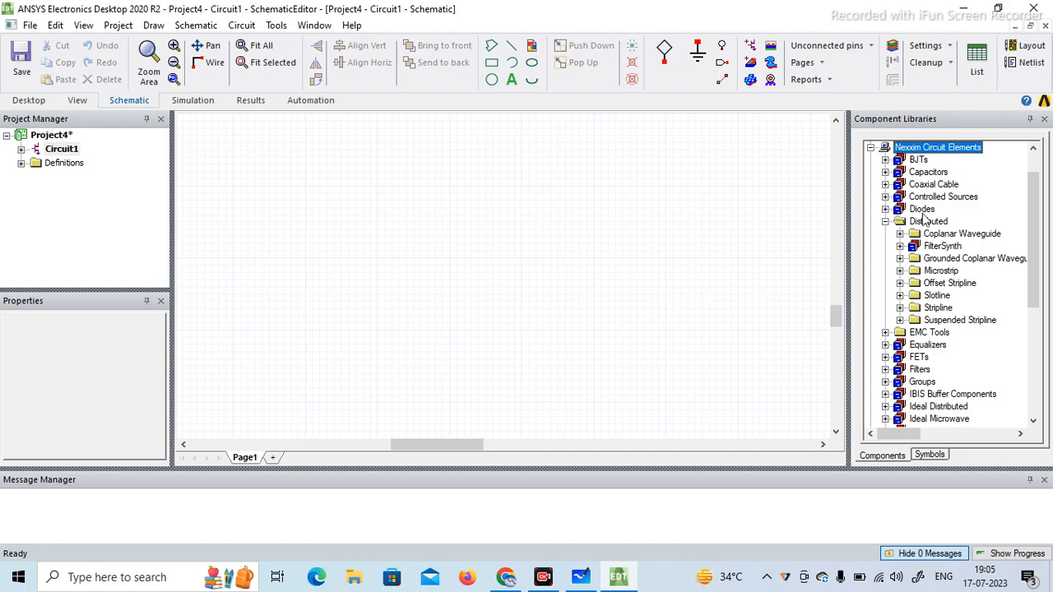
click(900, 272)
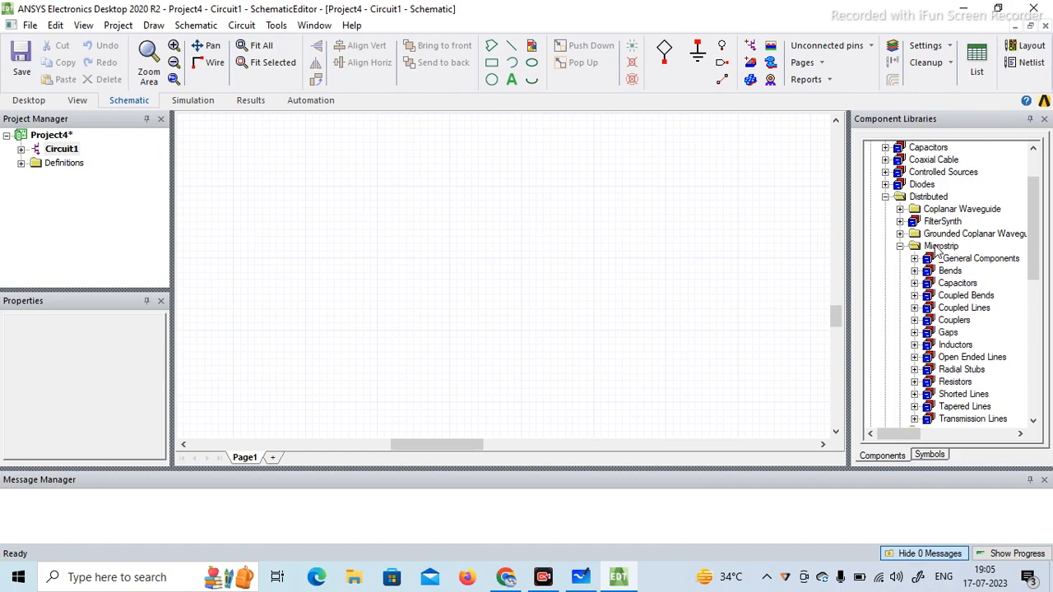
double_click(1033, 421)
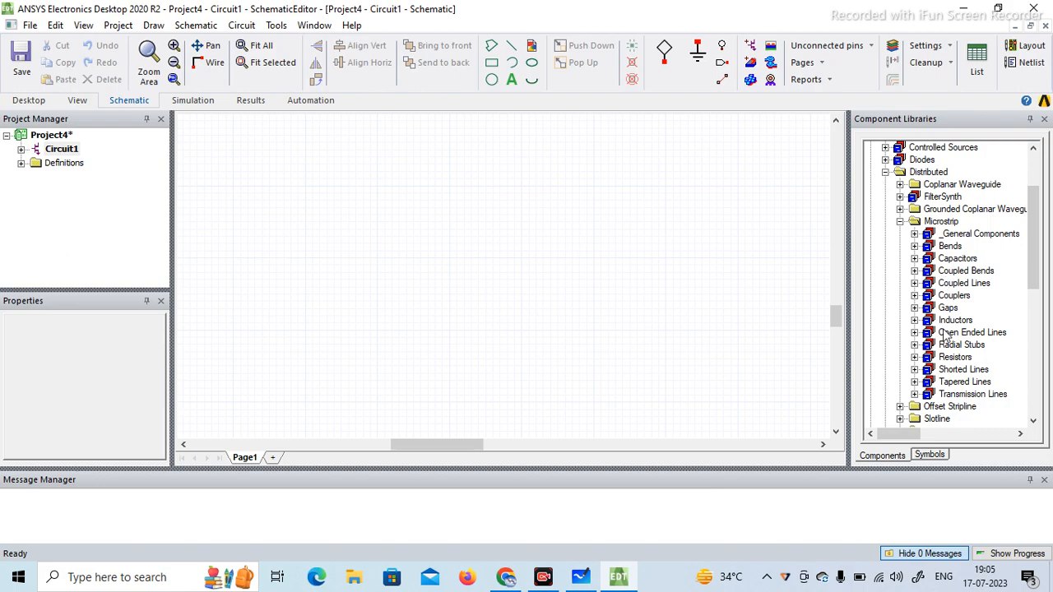
click(914, 395)
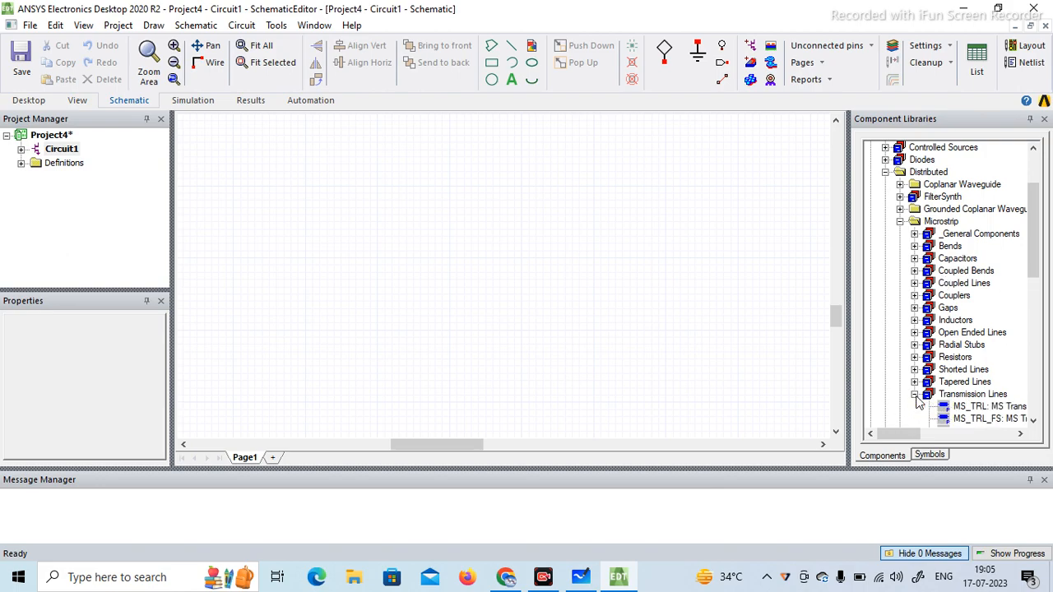
click(971, 409)
click(704, 329)
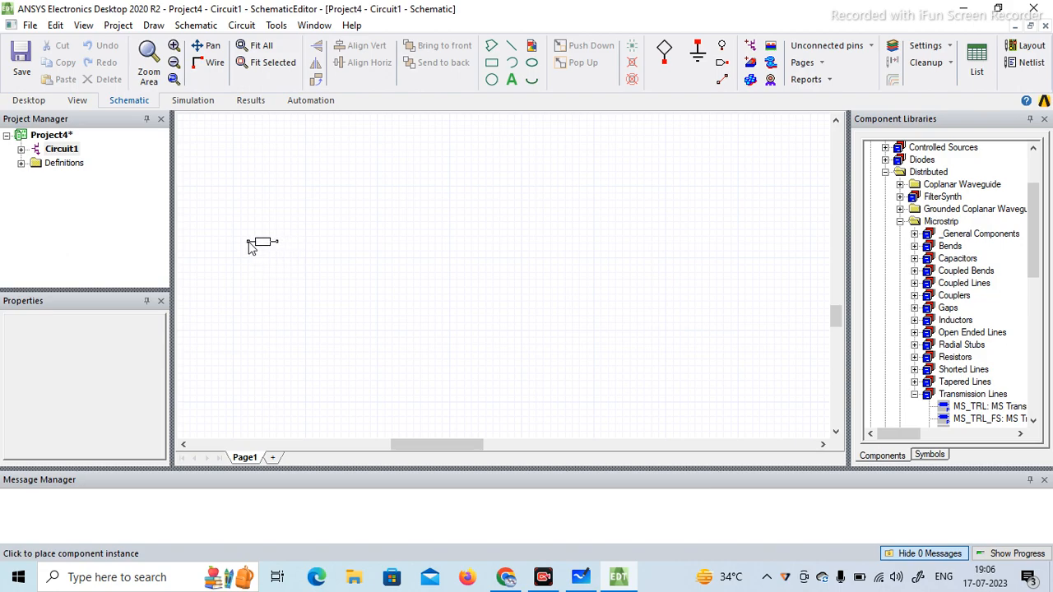
click(285, 247)
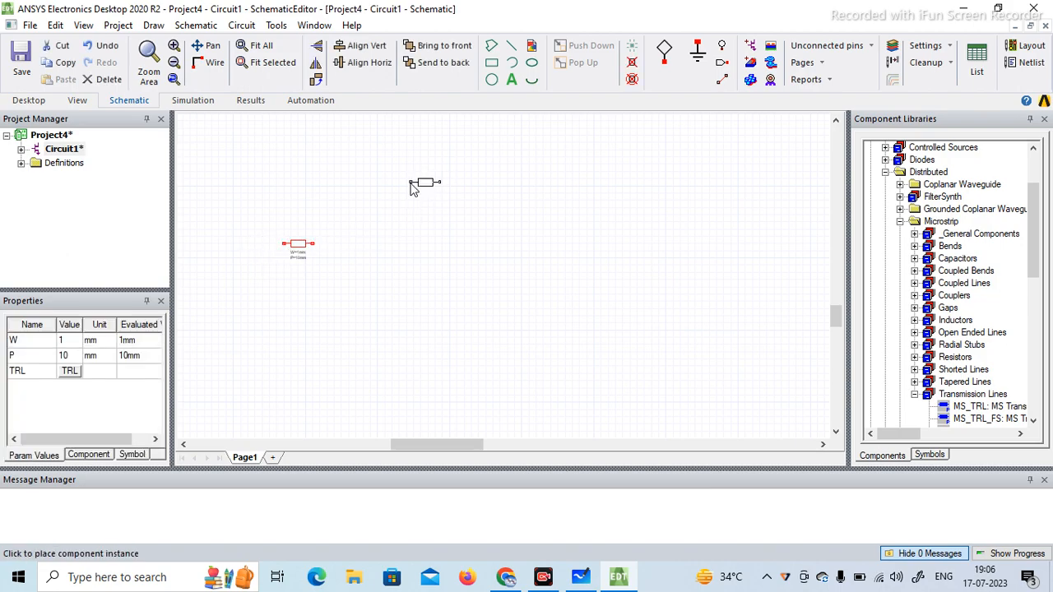
click(409, 188)
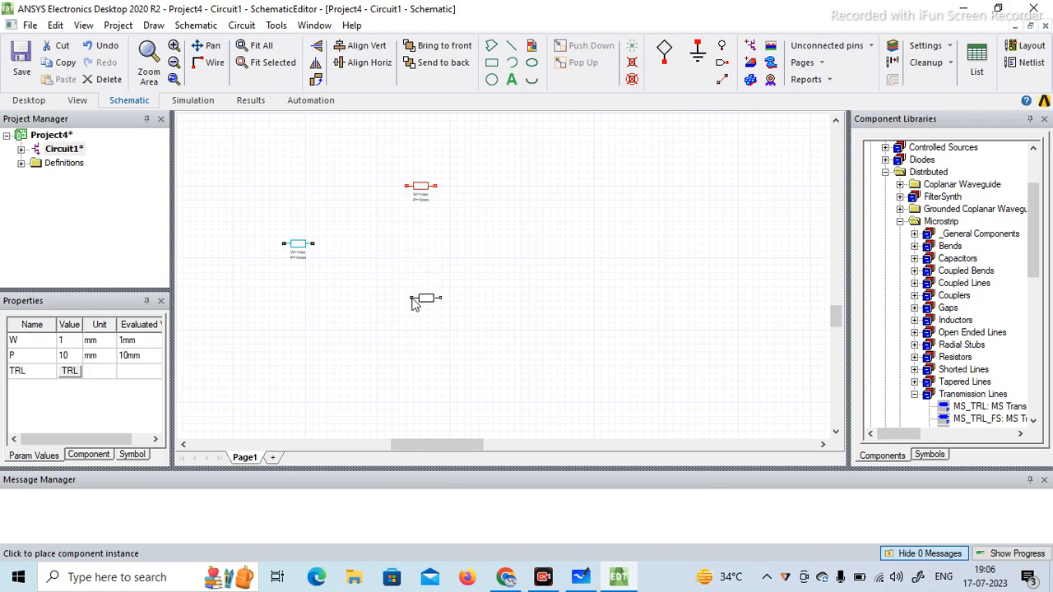
click(415, 304)
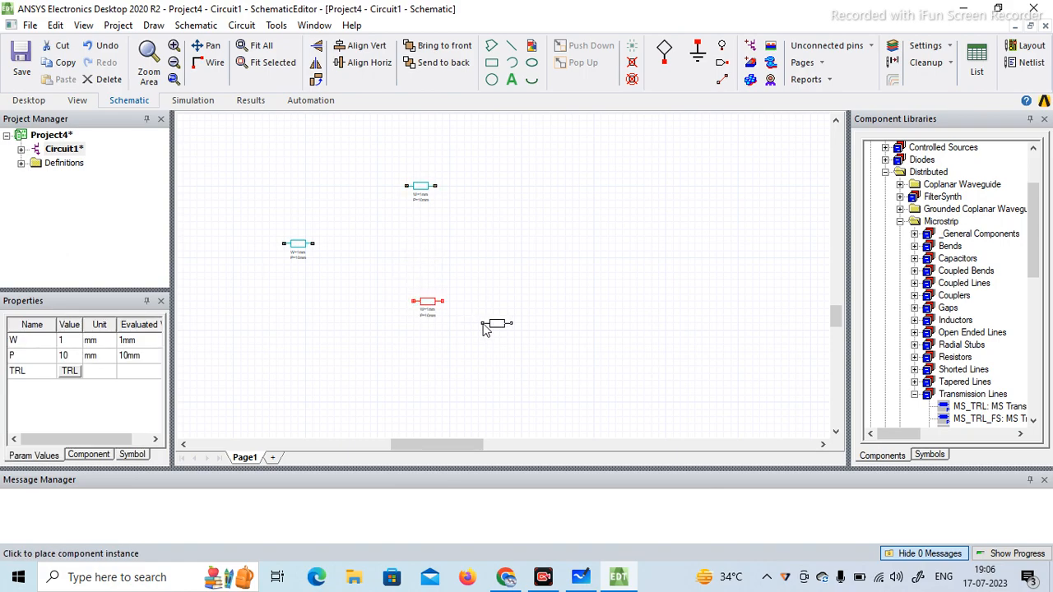
key(Escape)
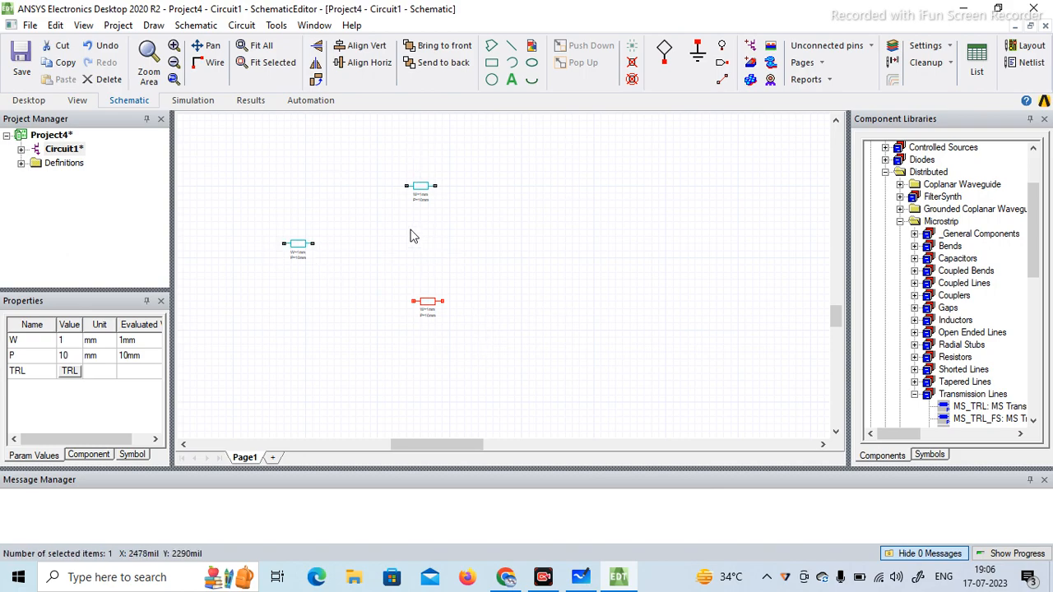
Place three interface ports, one beside the input line and one beyond each of the two output lines
click(666, 56)
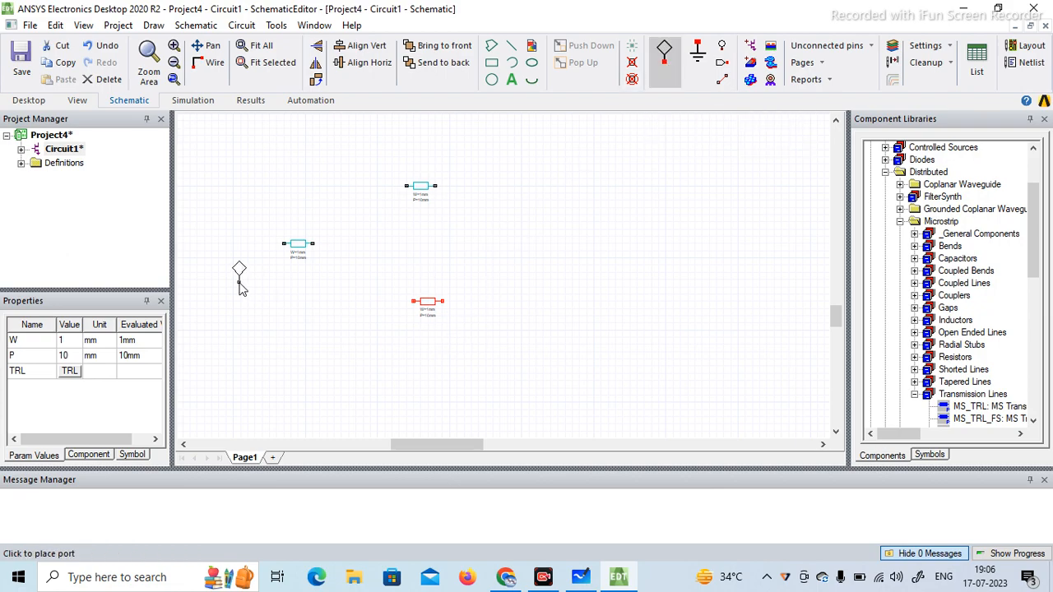
click(239, 239)
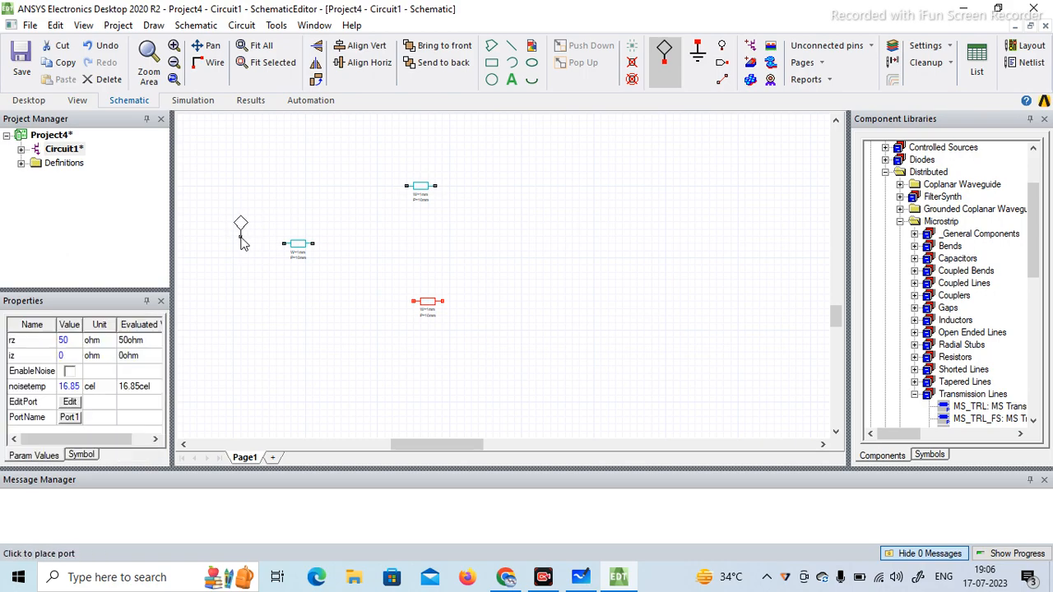
click(486, 178)
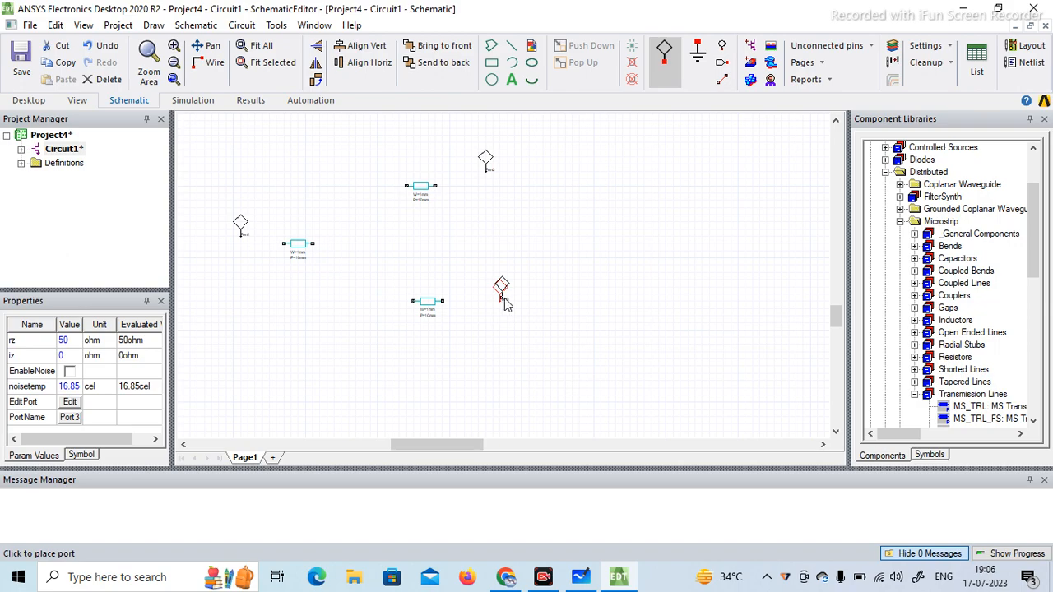
key(Escape)
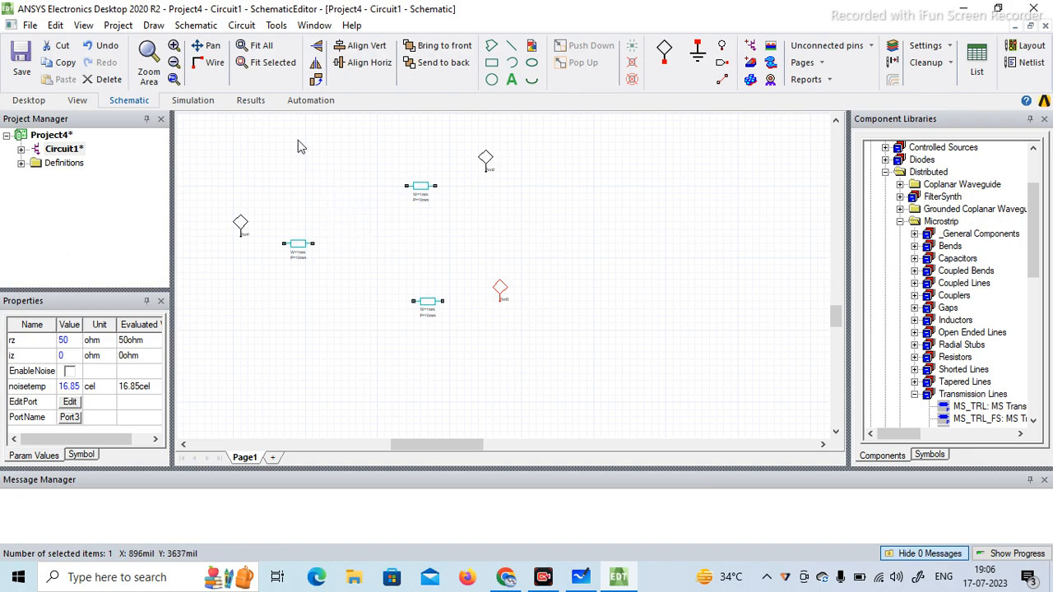
Wire Port1 to the near end of the input transmission line
click(261, 49)
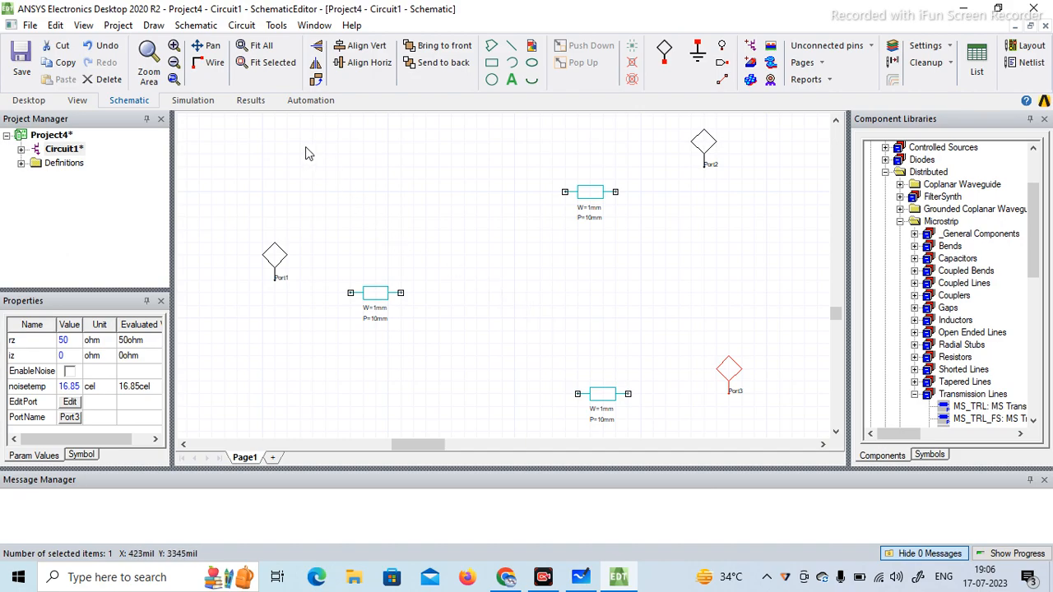
click(211, 64)
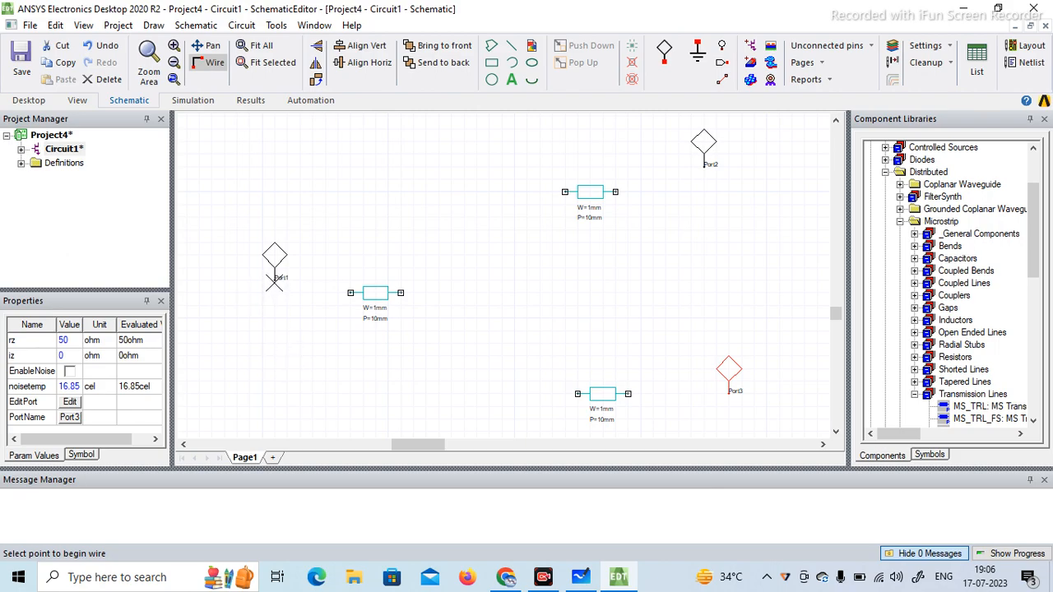
click(274, 280)
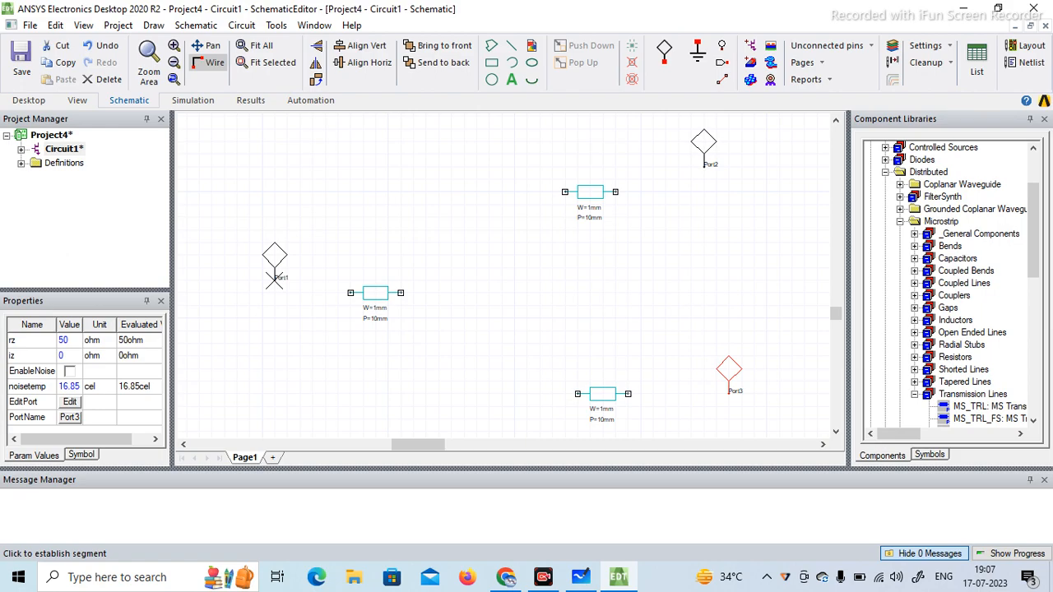
click(349, 293)
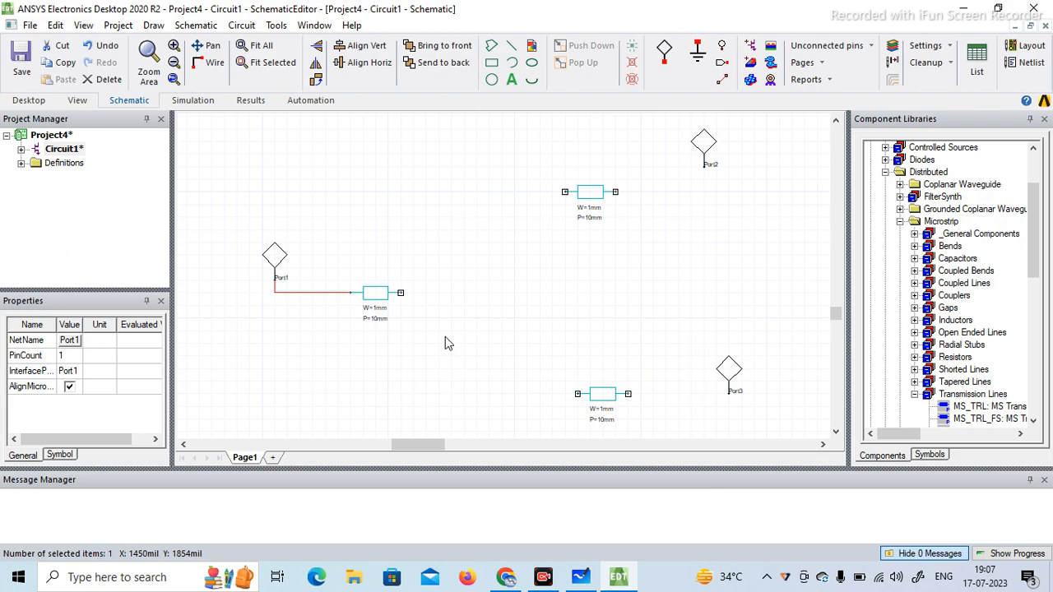
Wire the input line's far end to both the upper and lower output lines, forming a T-junction
click(401, 293)
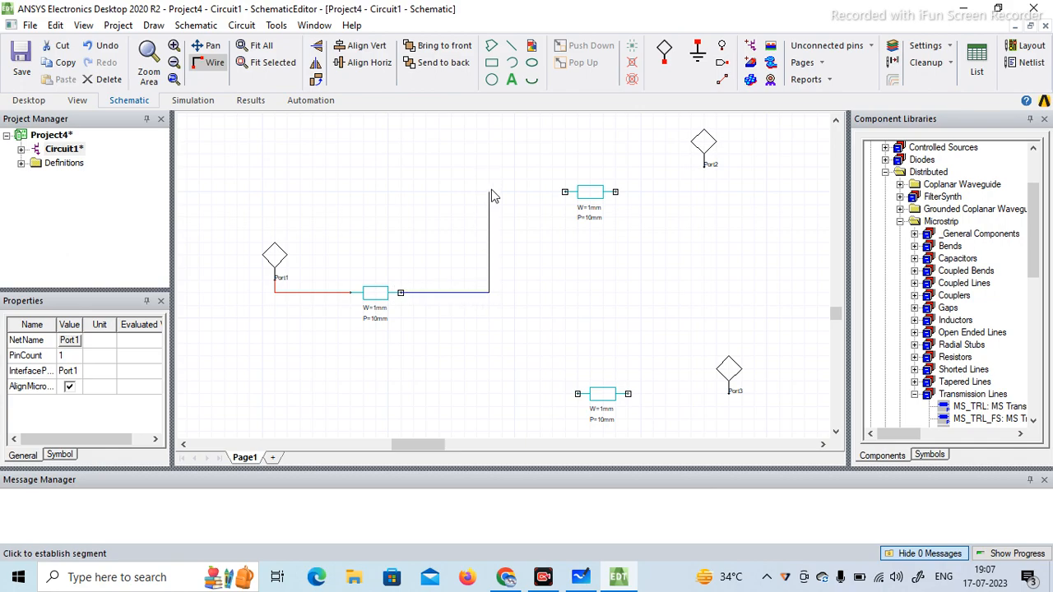
click(516, 190)
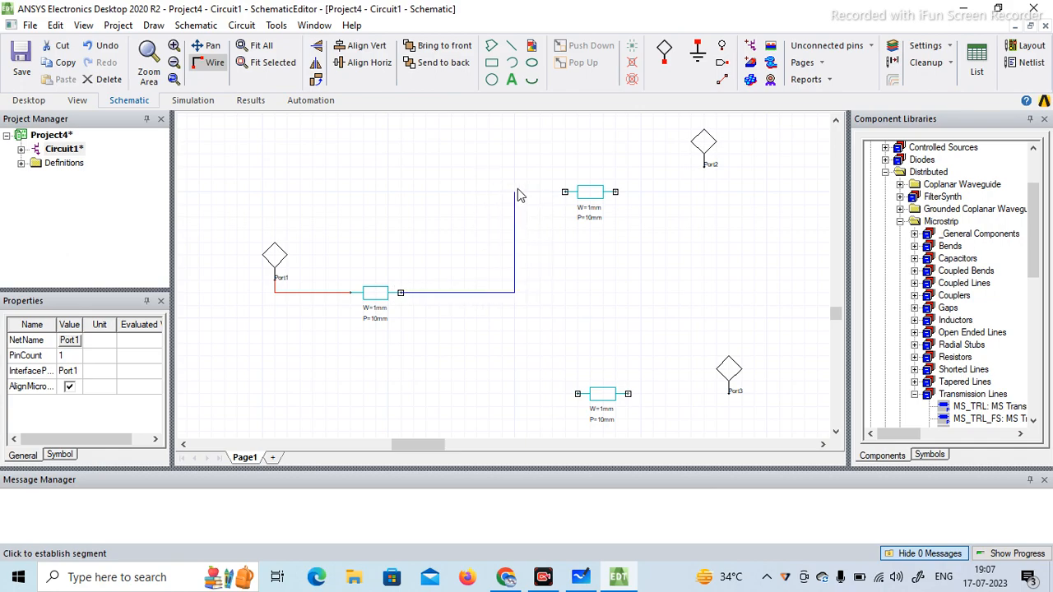
click(565, 193)
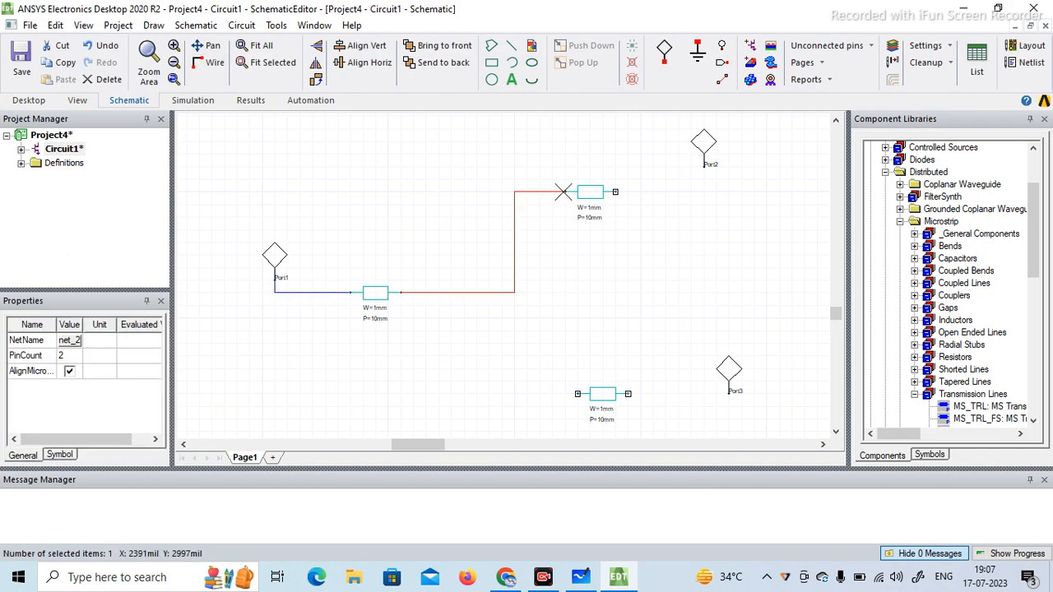
key(ctrl+w)
click(514, 293)
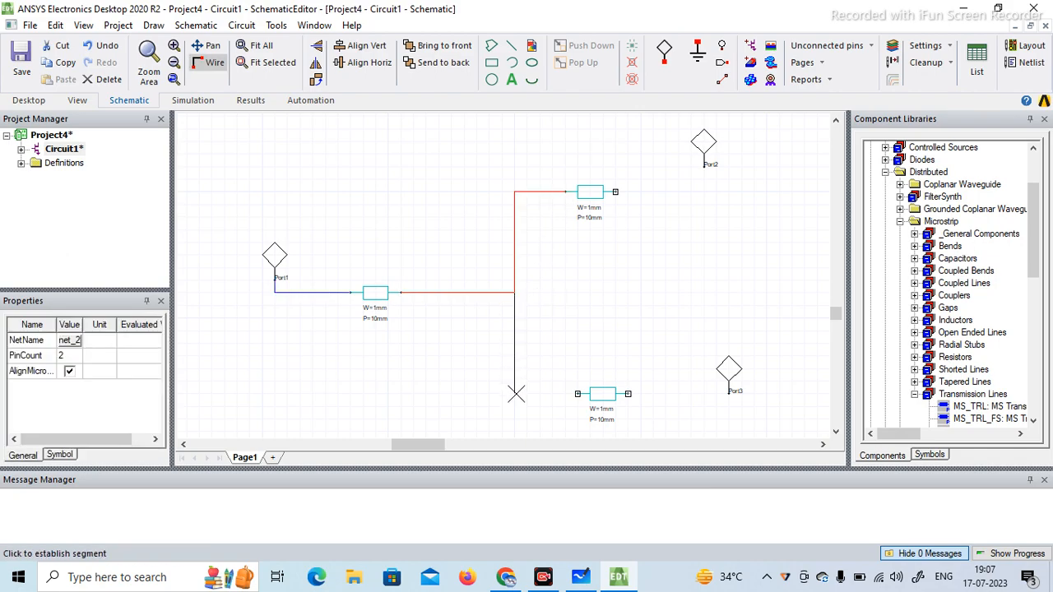
click(516, 394)
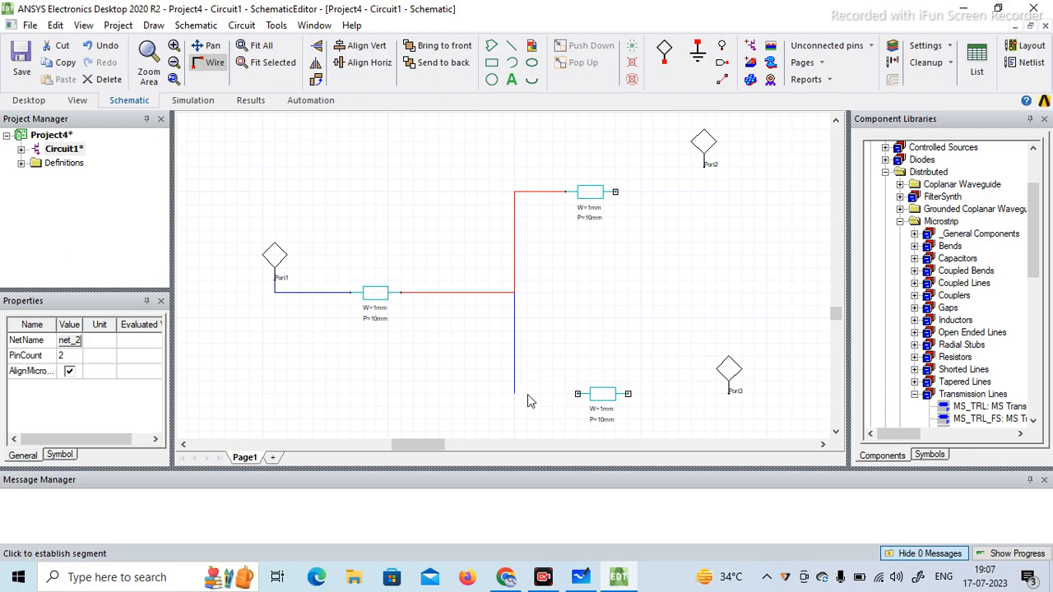
click(577, 396)
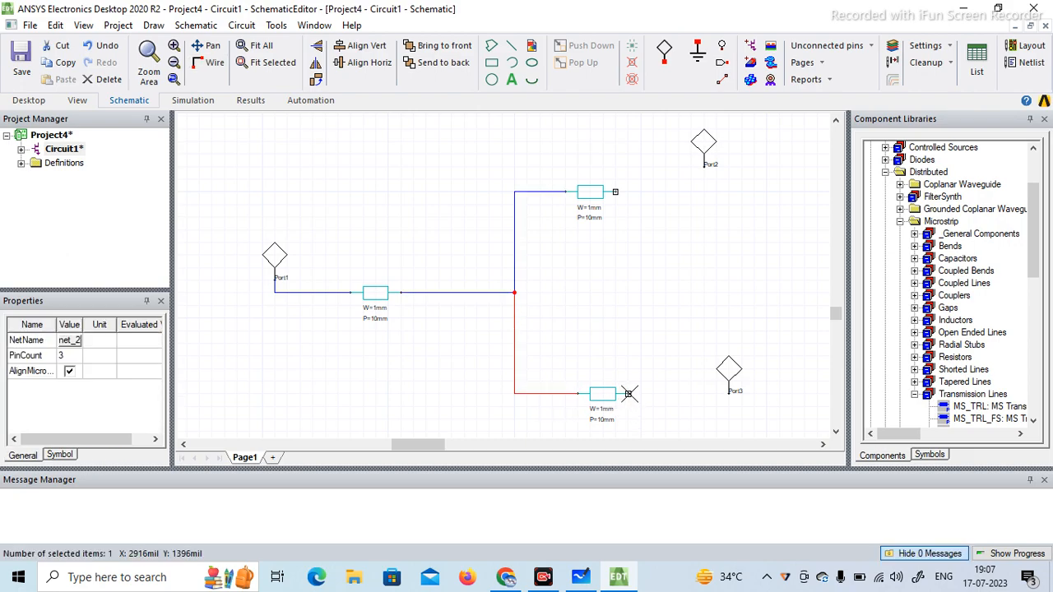
Wire the lower output line to Port3 and the upper output line to Port2
key(ctrl+w)
click(629, 394)
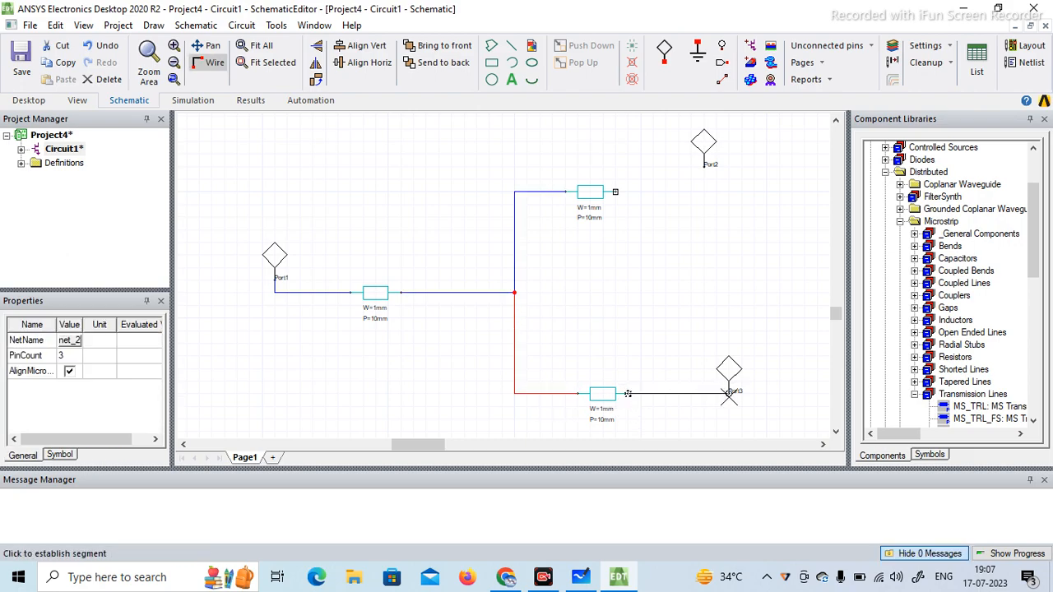
click(729, 394)
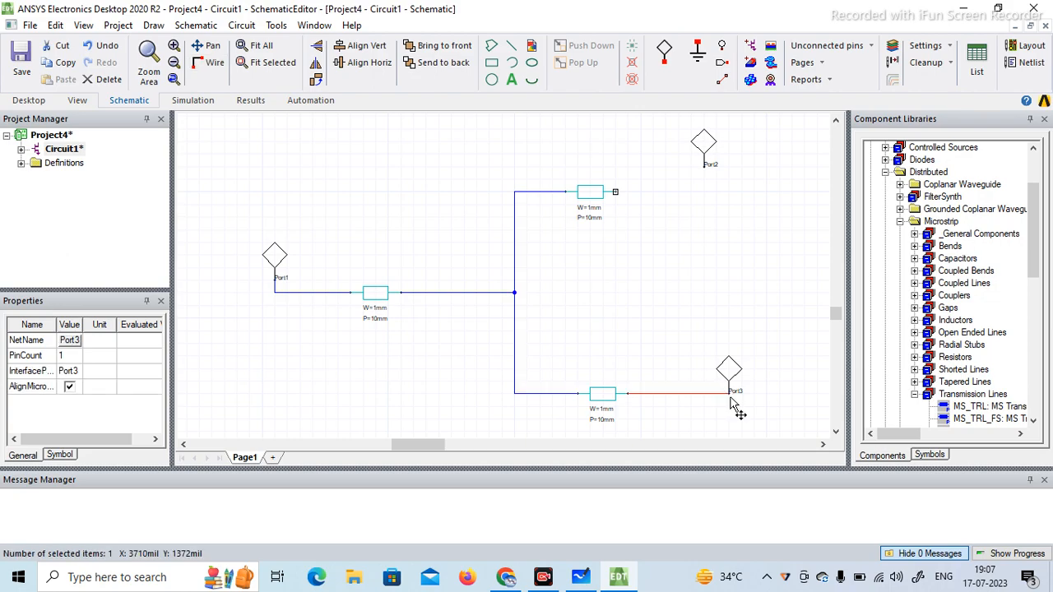
key(ctrl+w)
click(615, 191)
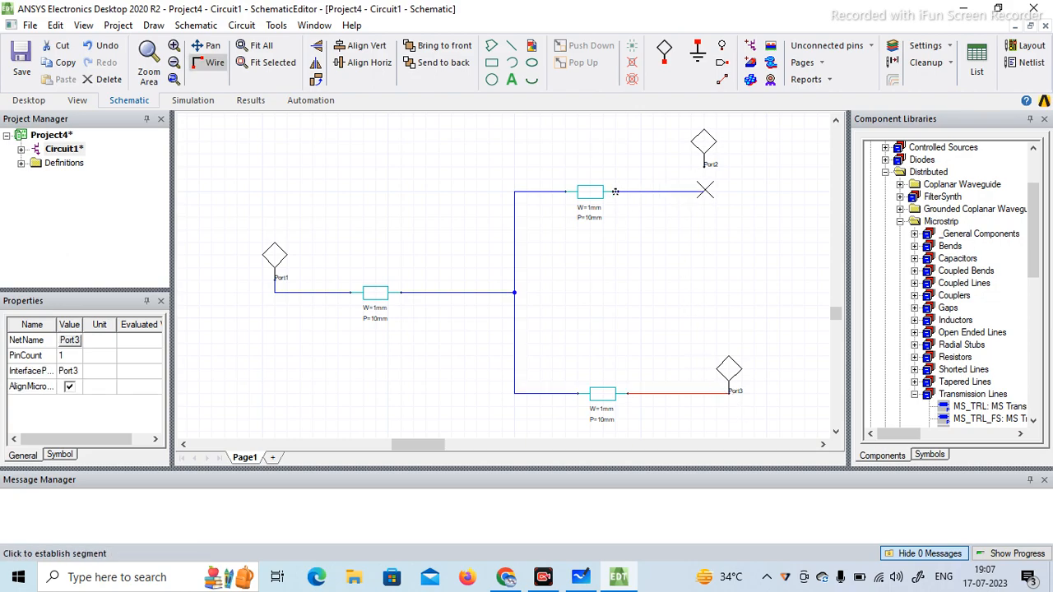
click(705, 170)
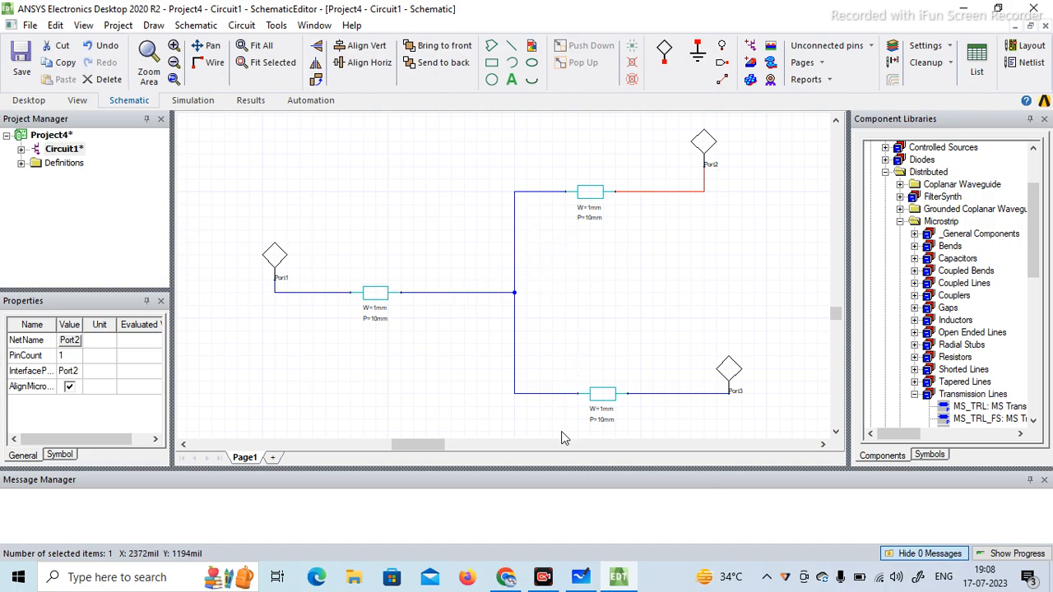
Switch to the emtalk Microstrip Line Calculator in Chrome and synthesize a 75 Ω, 90° line for εr 4.4, 1.6 mm height and 2.4 GHz
click(514, 576)
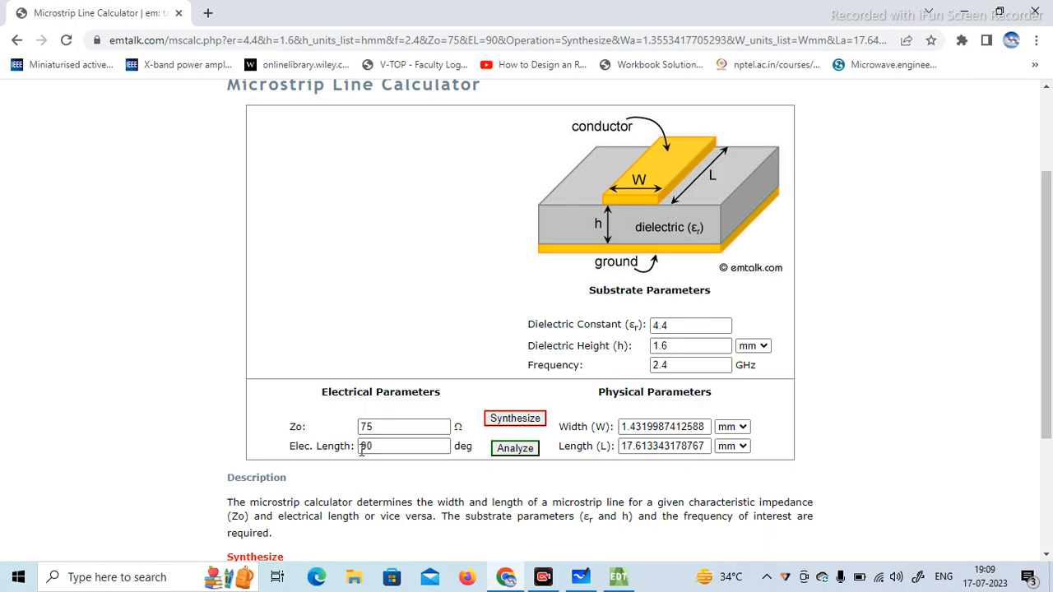
click(517, 421)
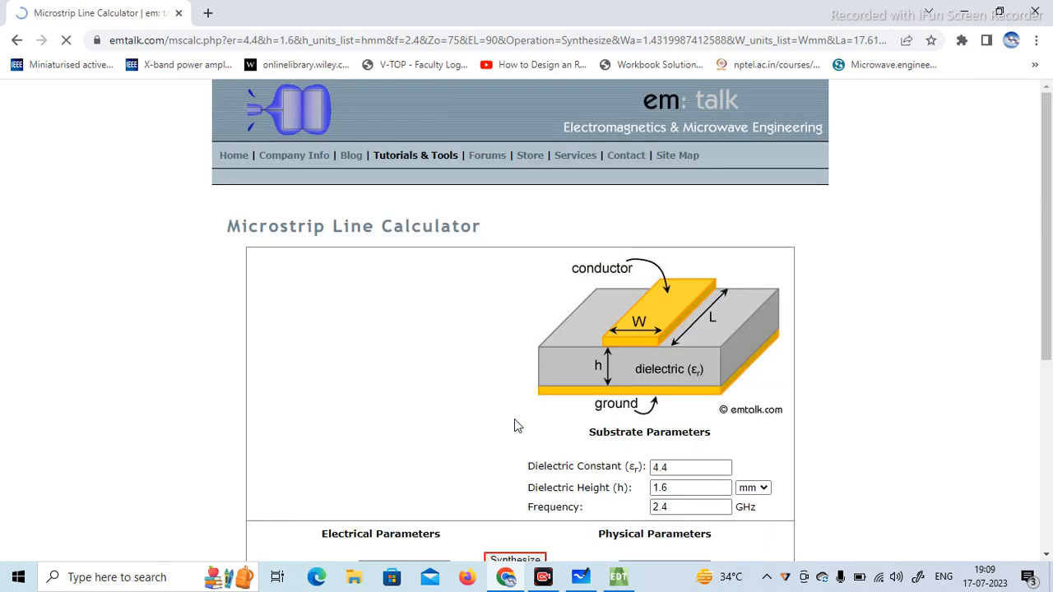
drag(1051, 270, 1051, 452)
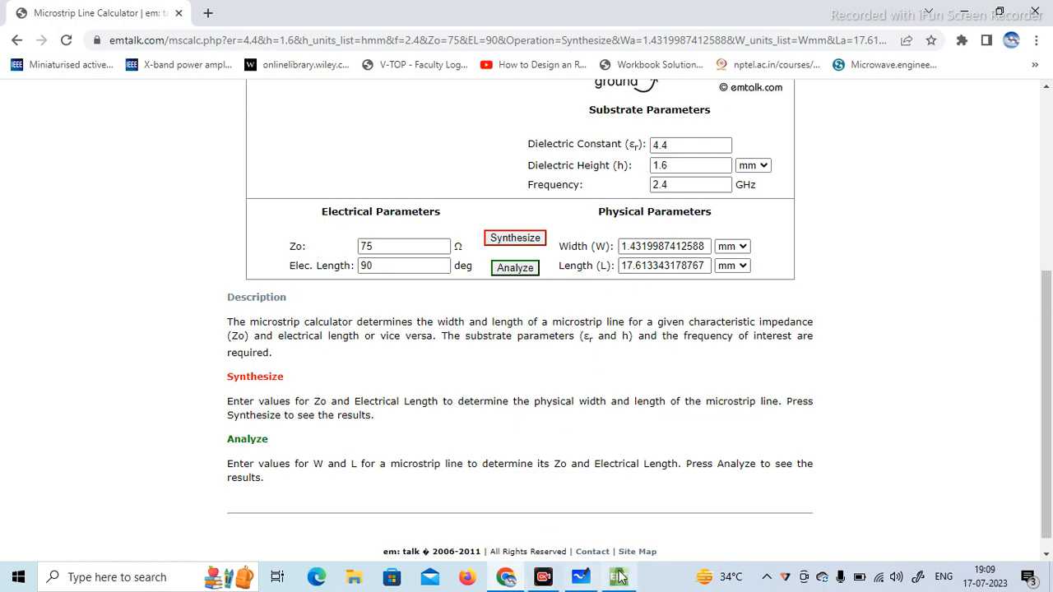
Switch to ANSYS Electronics Desktop and set the input line at Port1 to width 1.43 mm and length 17.61 mm
mouse_move(625, 581)
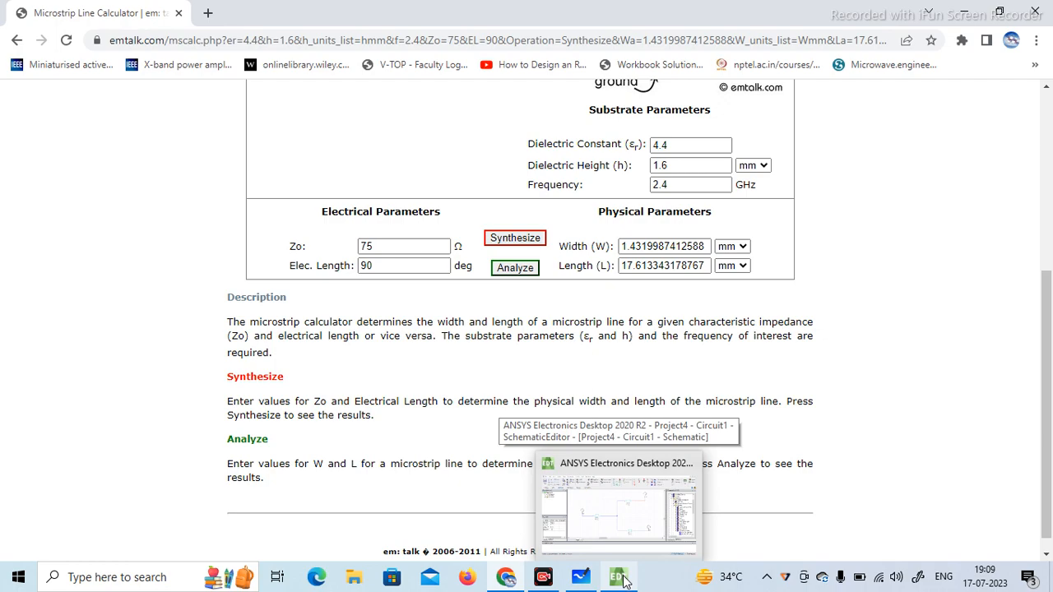
click(606, 511)
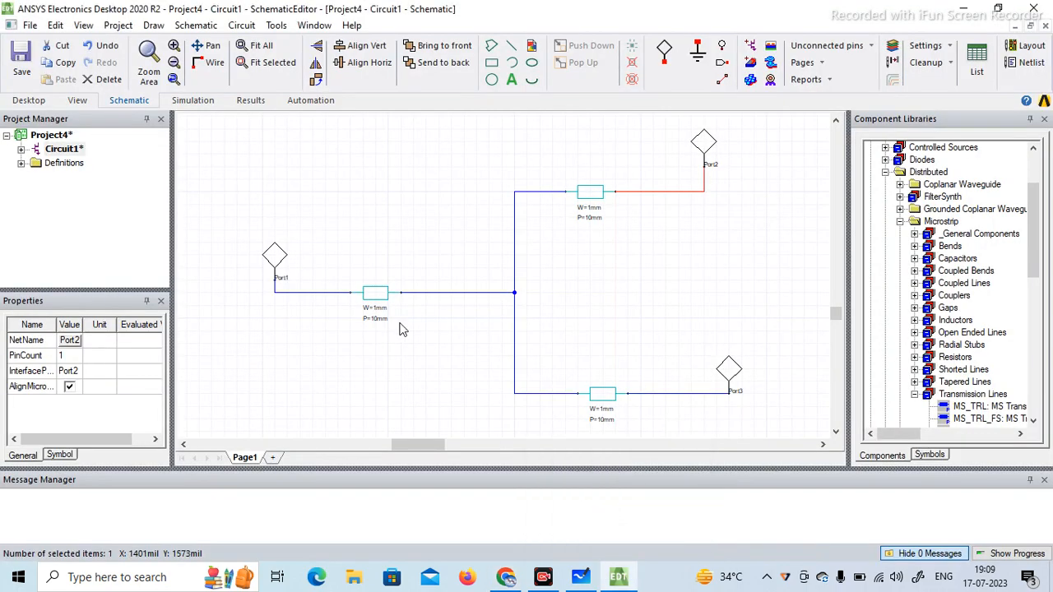
double_click(376, 309)
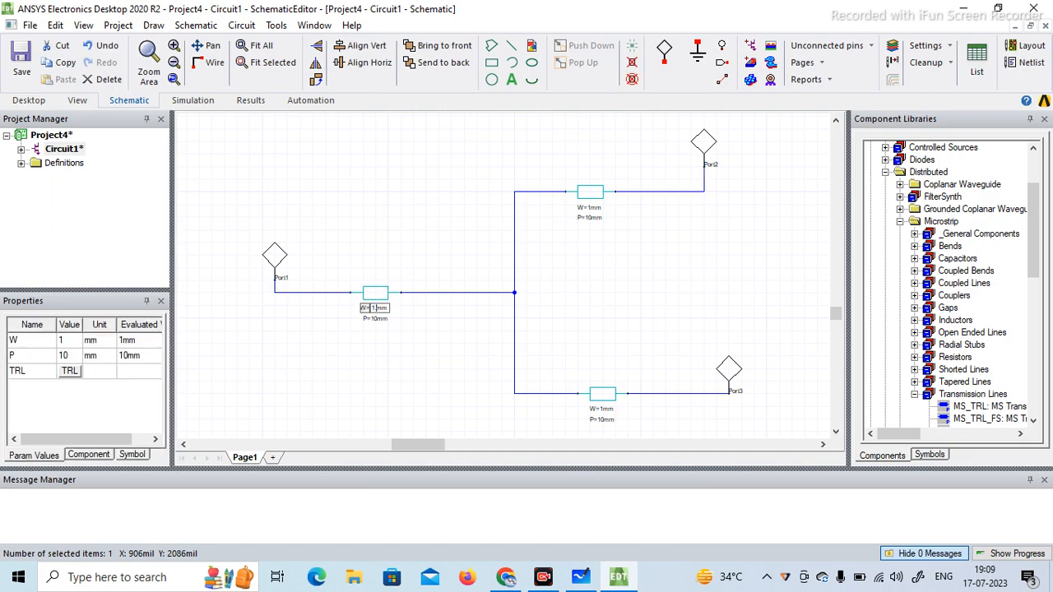
click(404, 348)
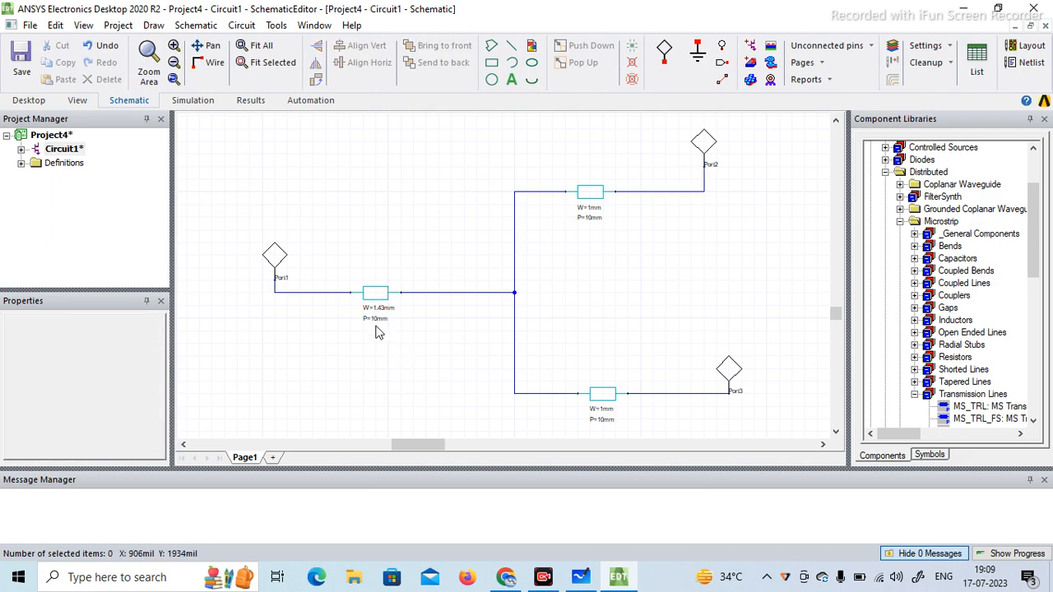
double_click(376, 319)
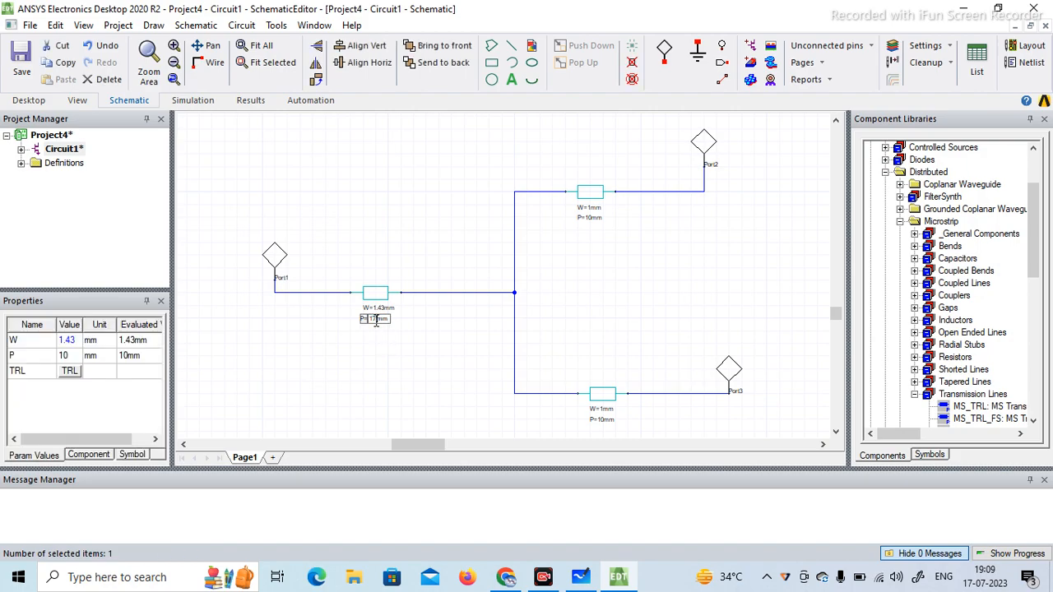
click(399, 353)
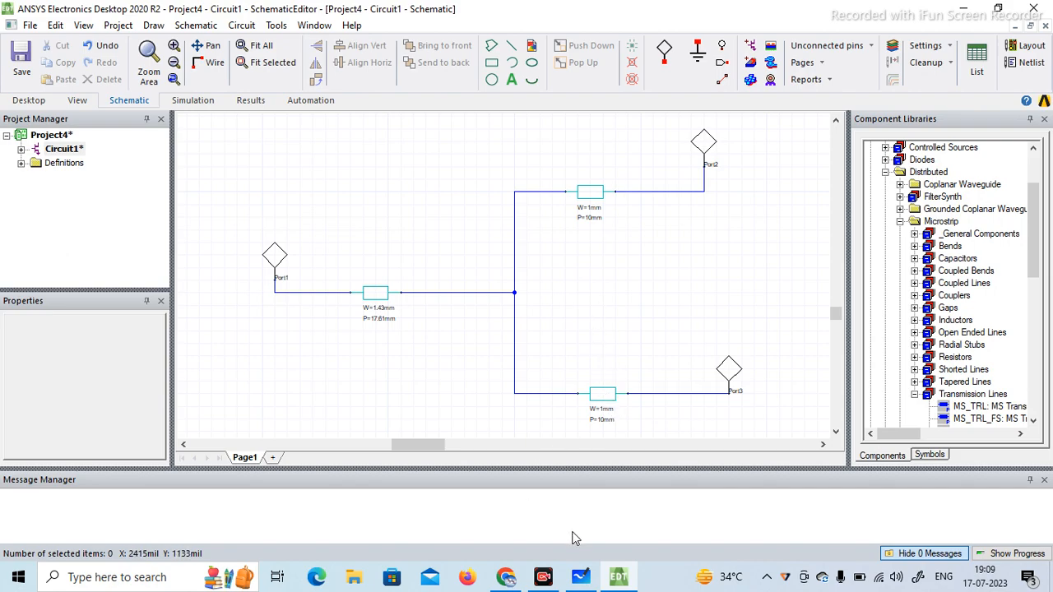
Switch to the microstrip calculator in Chrome and synthesize a 100 Ω line, keeping the 90° length and substrate parameters
click(505, 579)
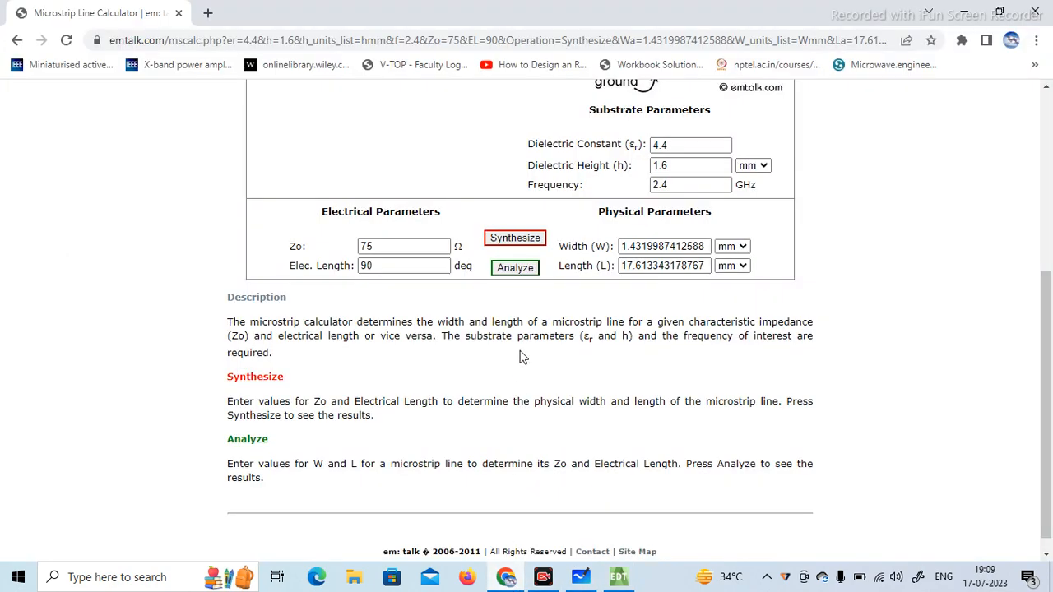
double_click(375, 246)
text(100)
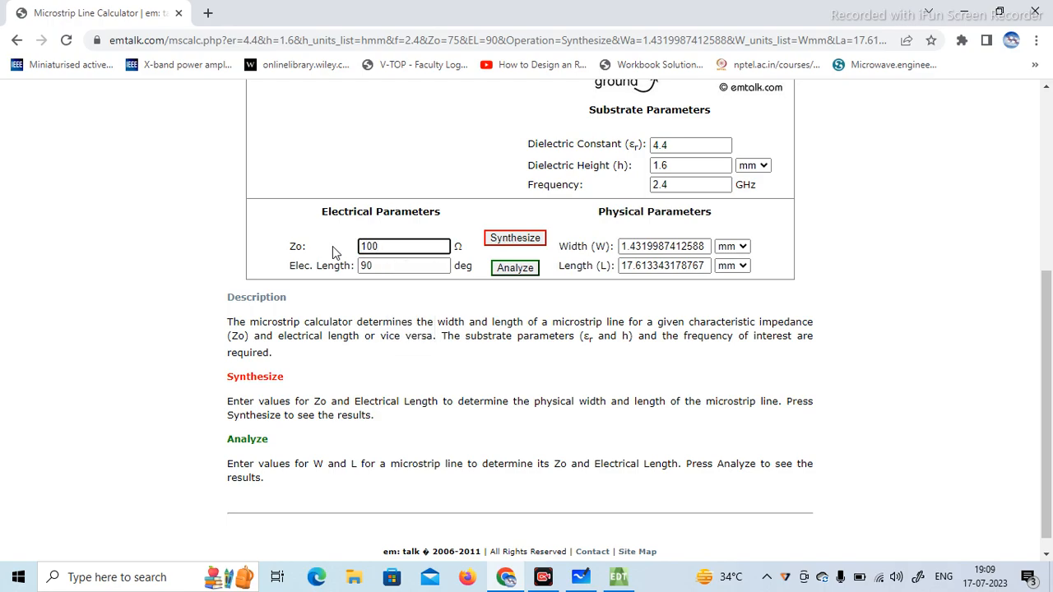
click(515, 239)
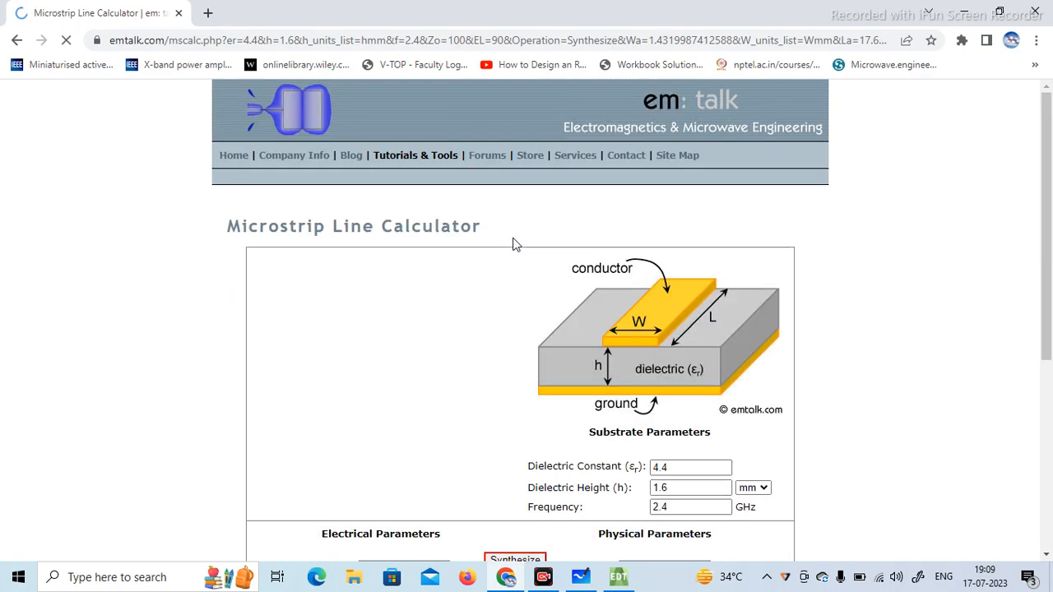
drag(1048, 197, 1049, 346)
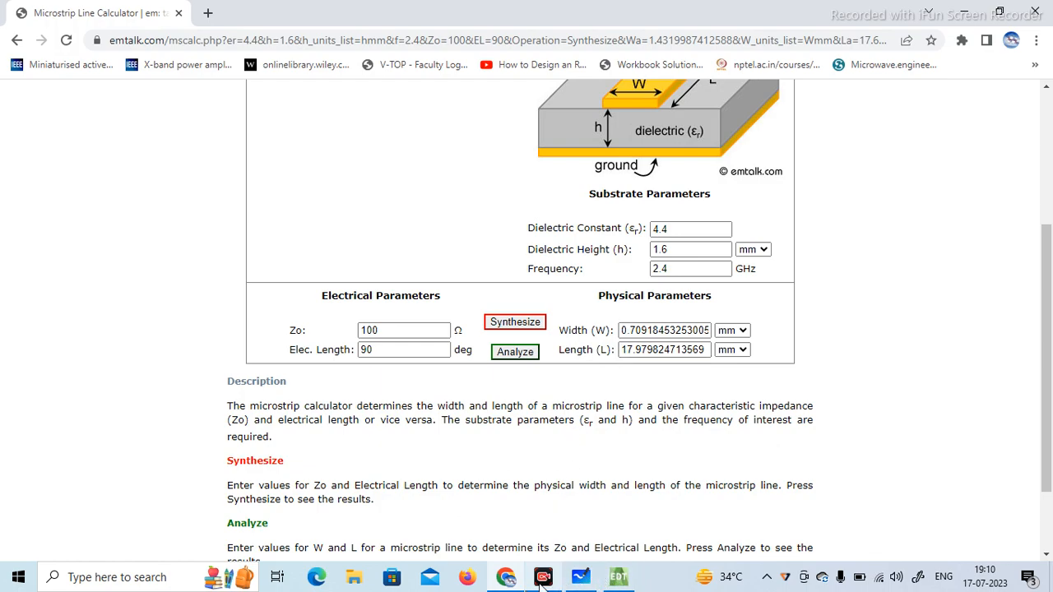
Switch to ANSYS Electronics Desktop and set the upper output line at Port2 to width 0.709 mm and length 17.97 mm
click(622, 579)
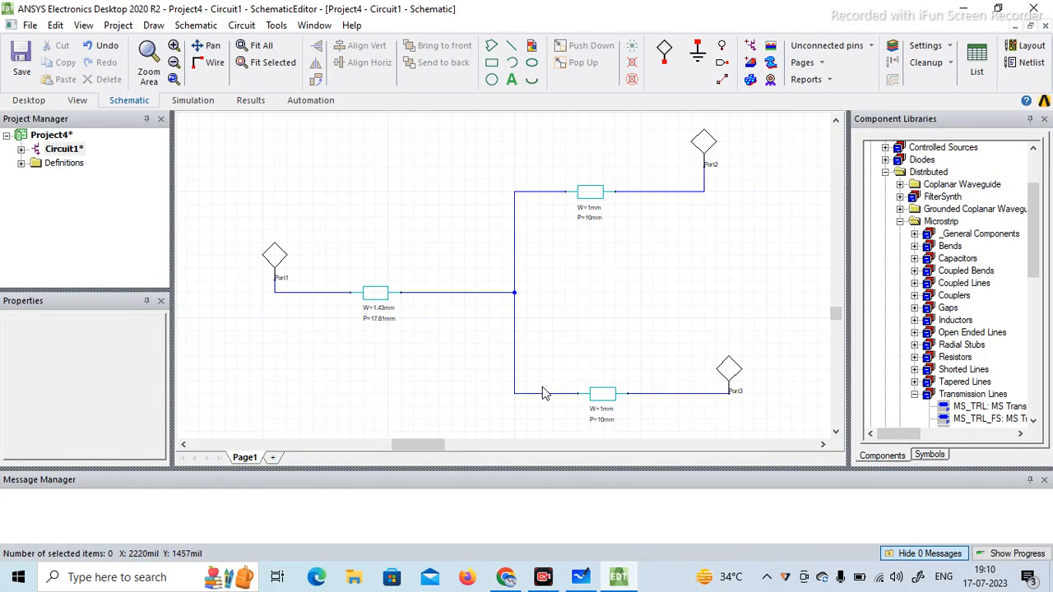
double_click(592, 207)
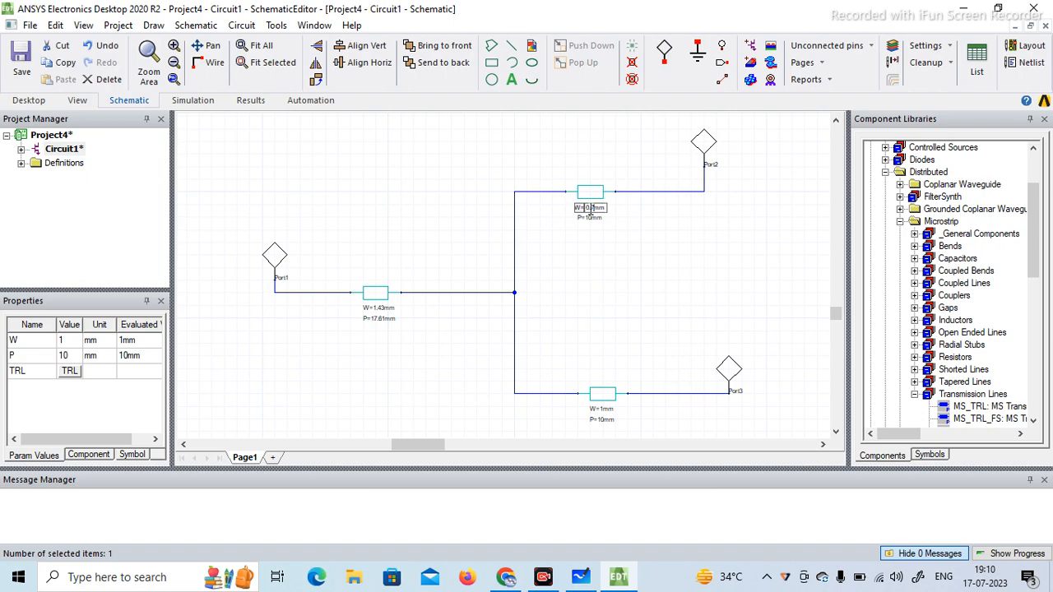
click(628, 236)
double_click(590, 218)
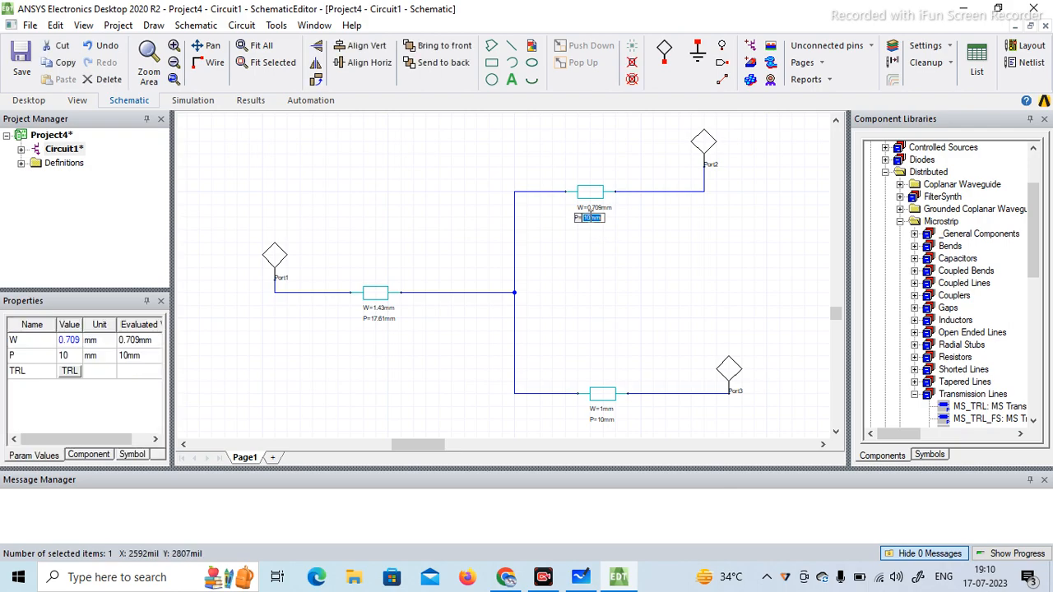
click(591, 219)
click(633, 249)
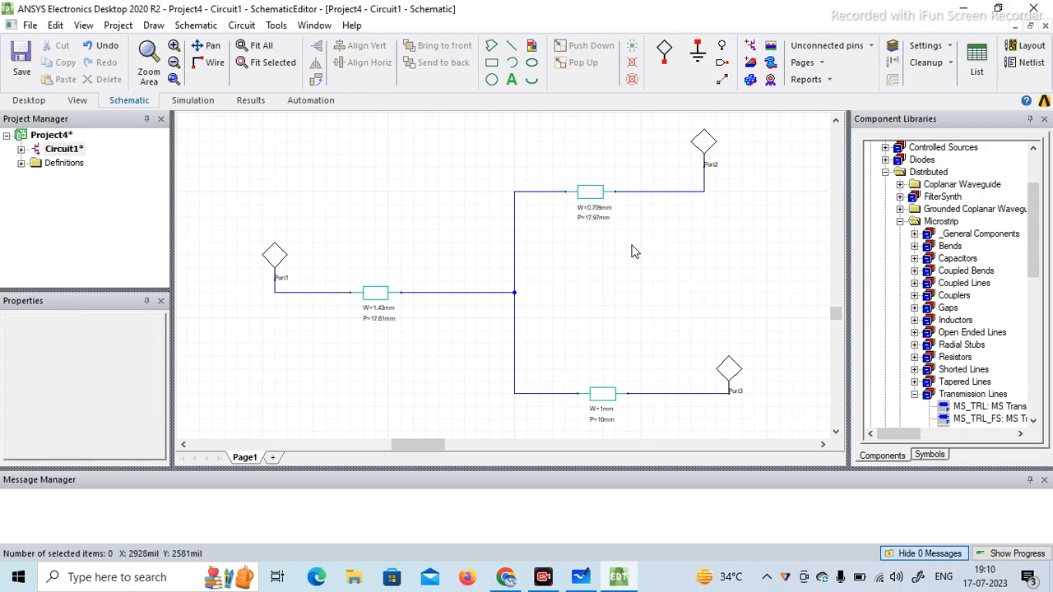
Set the lower output line at Port3 to width 0.709 mm and length 17.97 mm
double_click(602, 409)
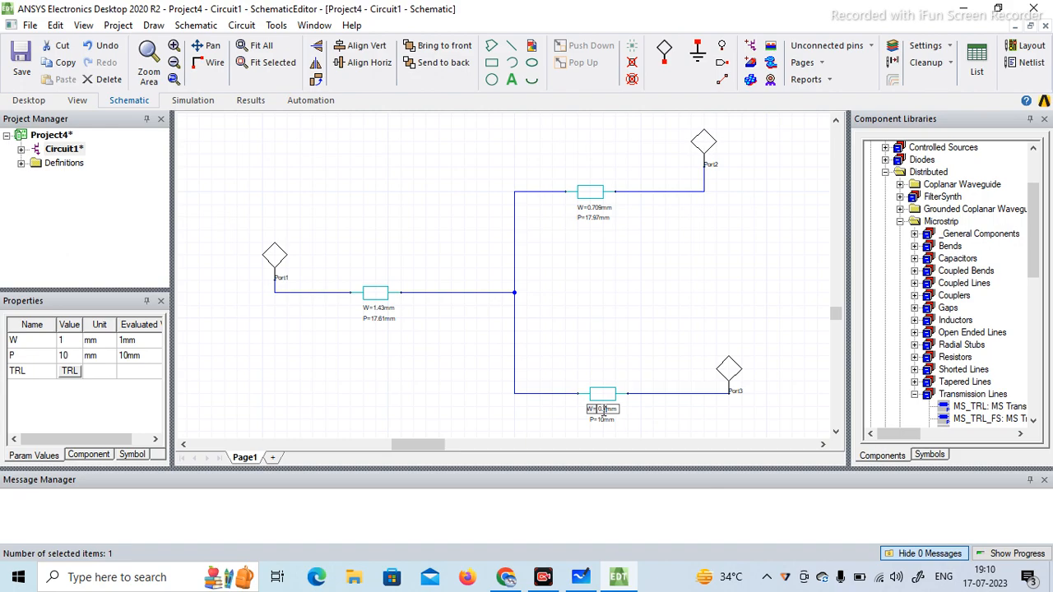
click(649, 428)
double_click(603, 397)
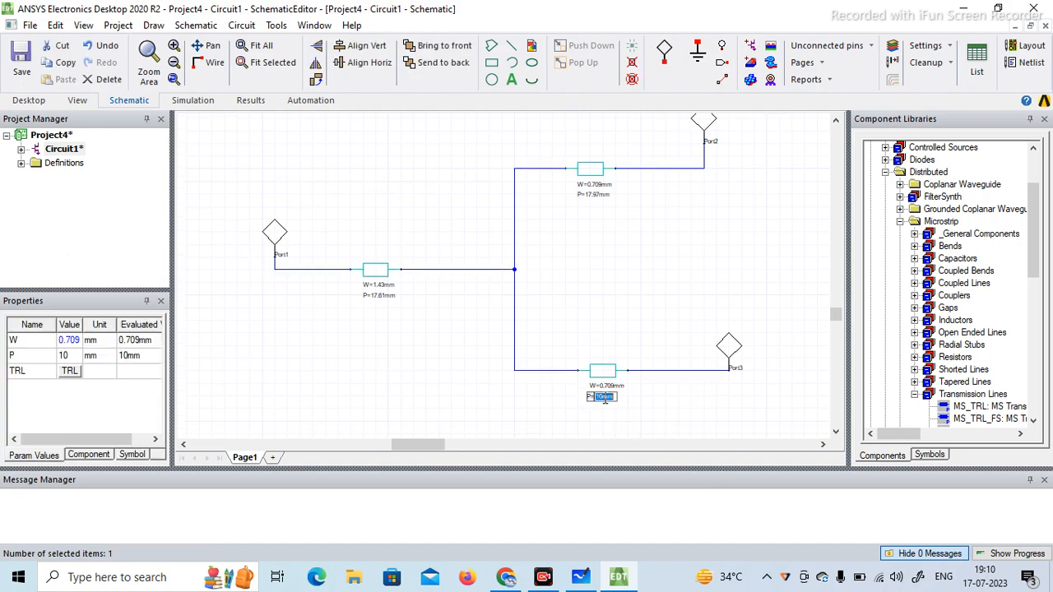
click(603, 398)
text(17.97)
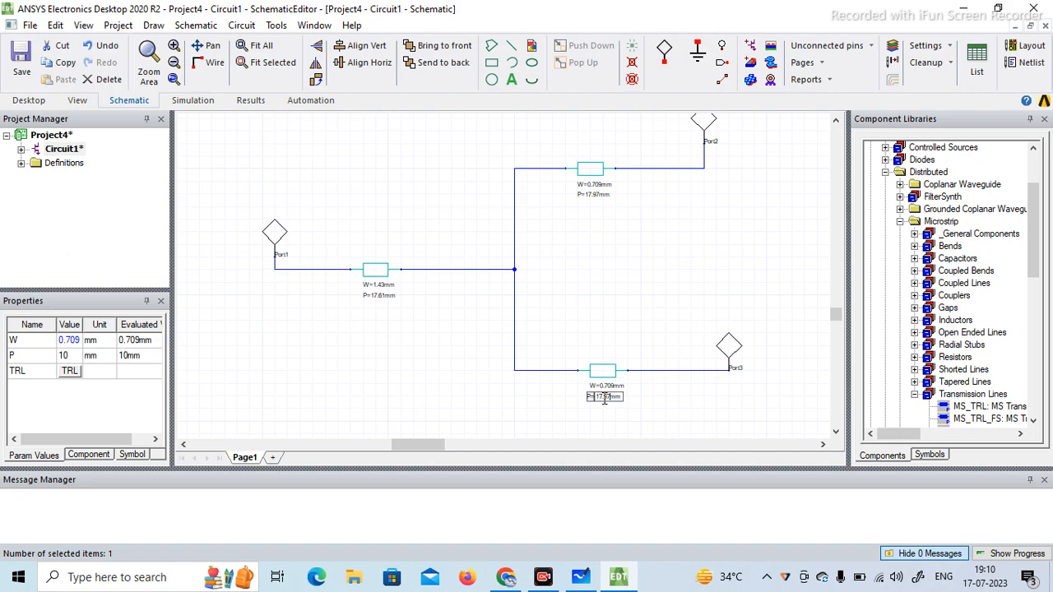
click(663, 398)
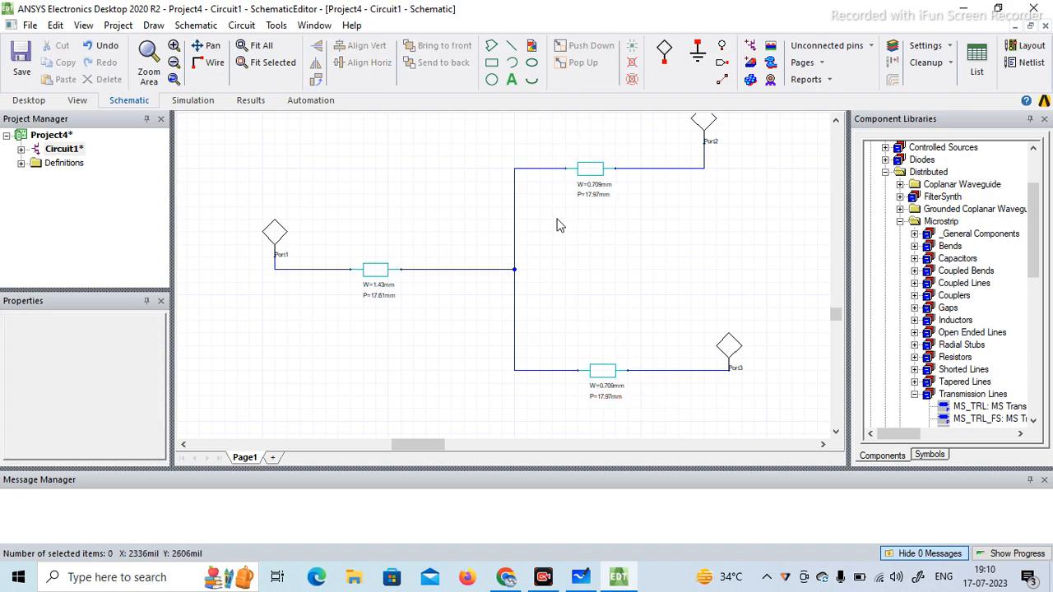
Add a Nexxim Linear Network Analysis solution setup to Circuit1
click(21, 150)
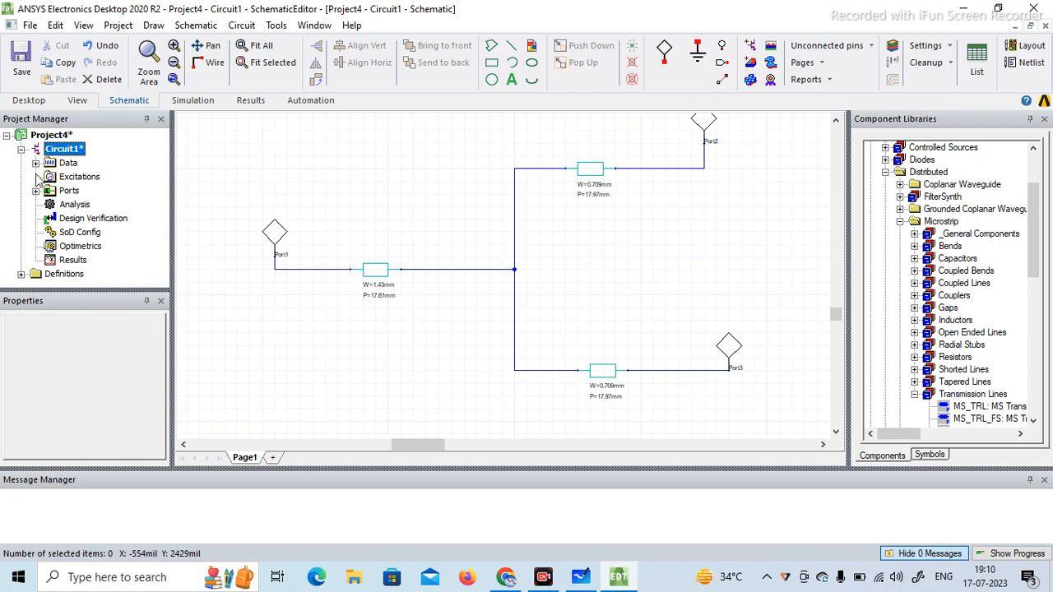
right_click(74, 206)
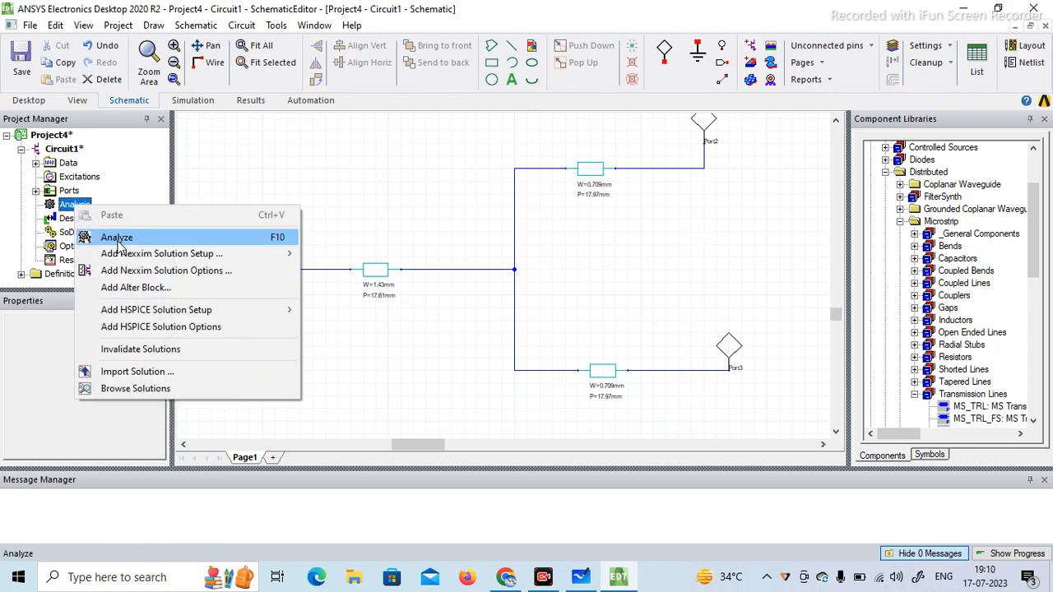
mouse_move(129, 257)
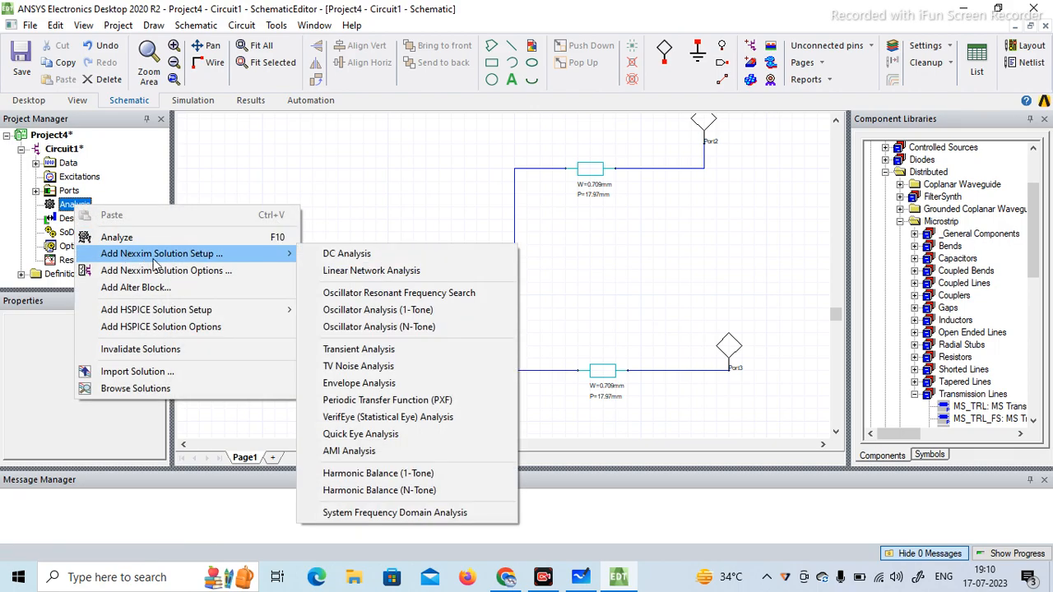
click(356, 277)
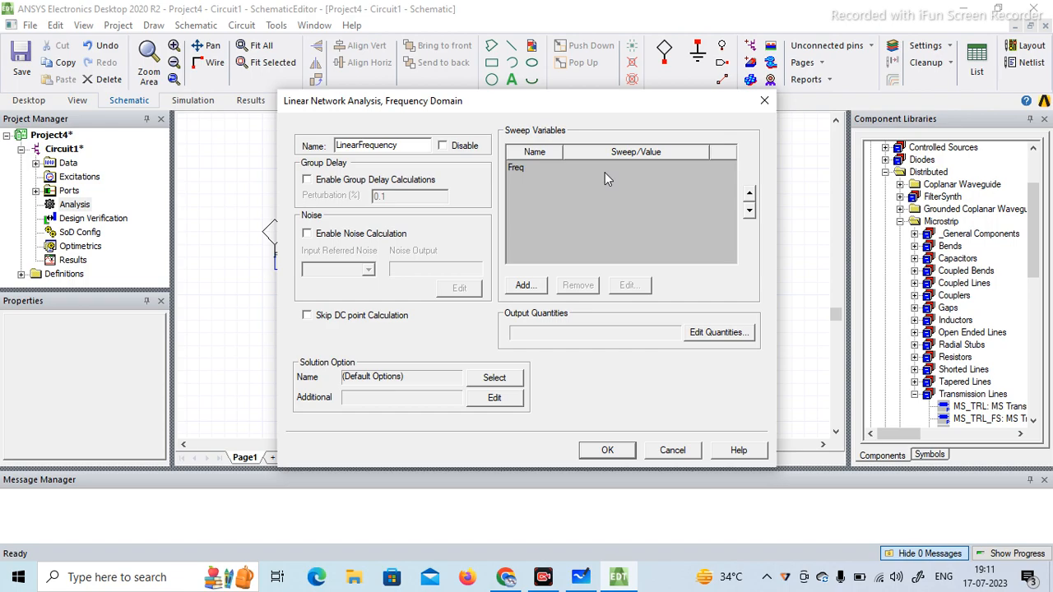
Define the Freq sweep as a linear count from 1 GHz to 4 GHz with 100 points and accept the analysis setup
click(518, 173)
double_click(518, 173)
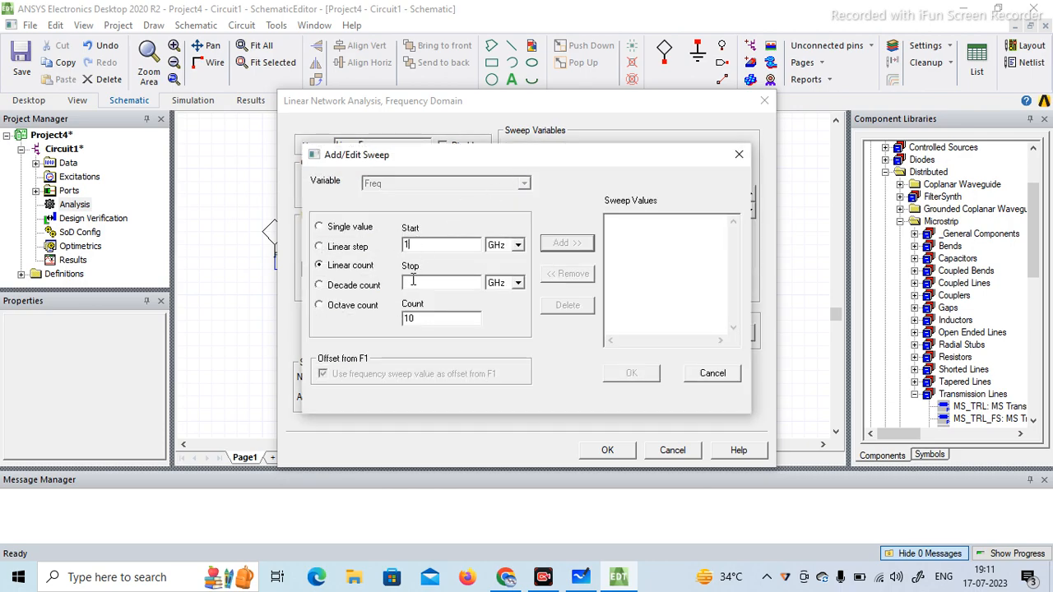
text(4)
click(437, 318)
click(566, 245)
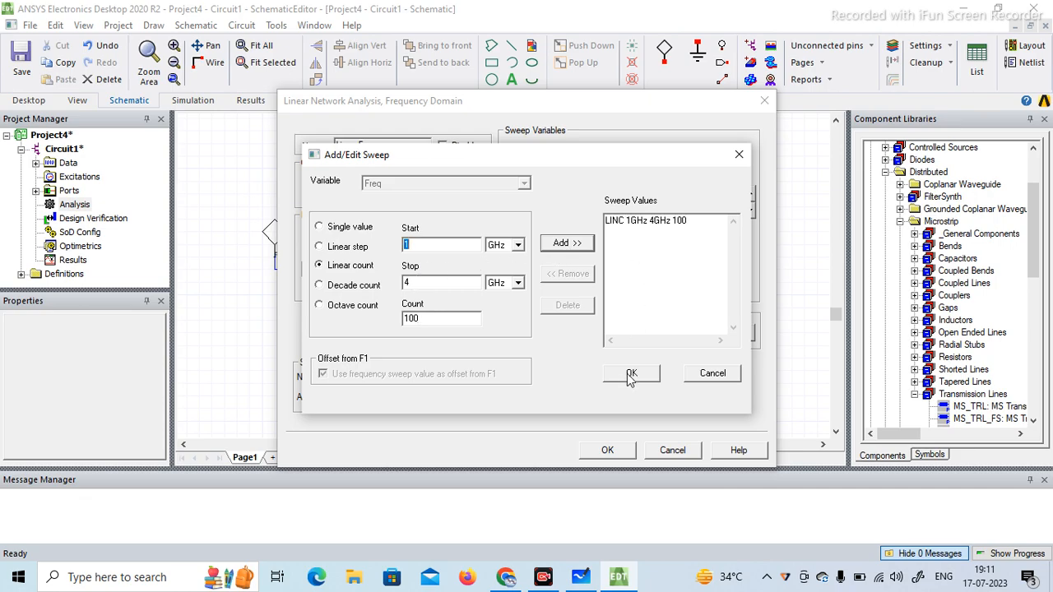
click(632, 375)
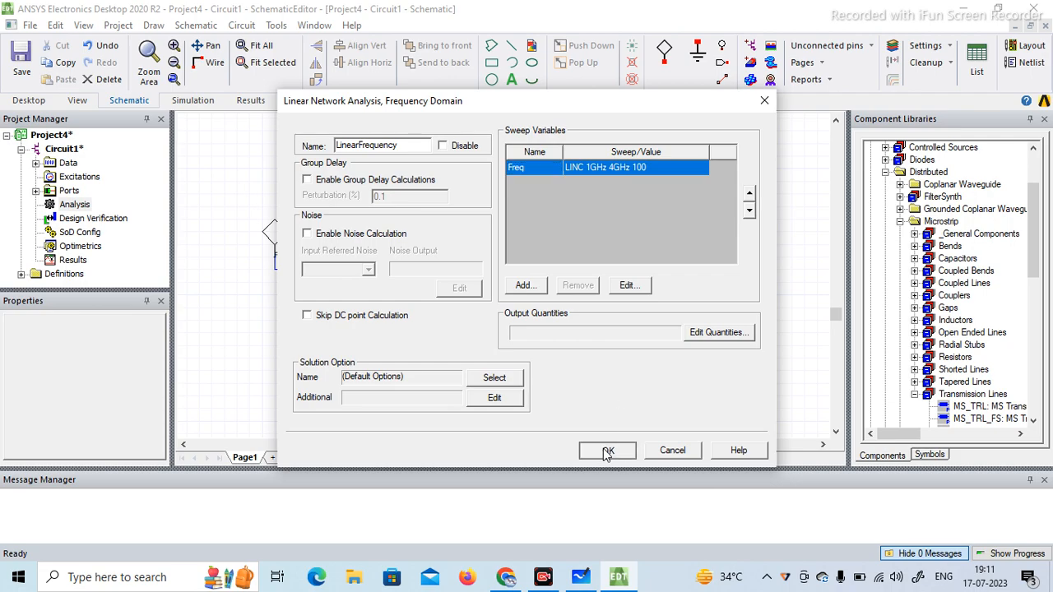
click(608, 452)
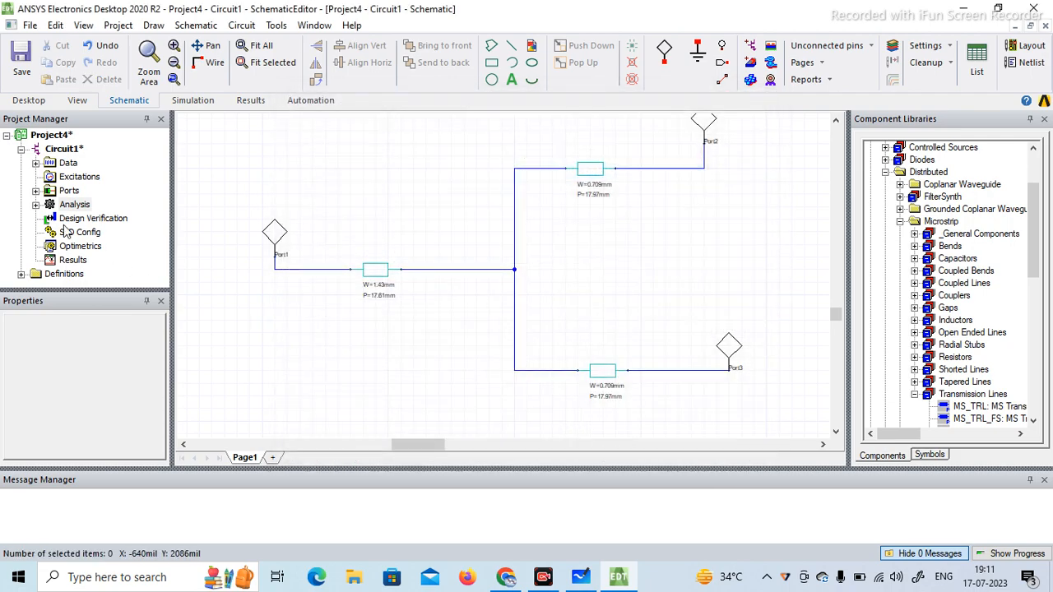
Run the circuit simulation with the LinearFrequency setup
click(36, 206)
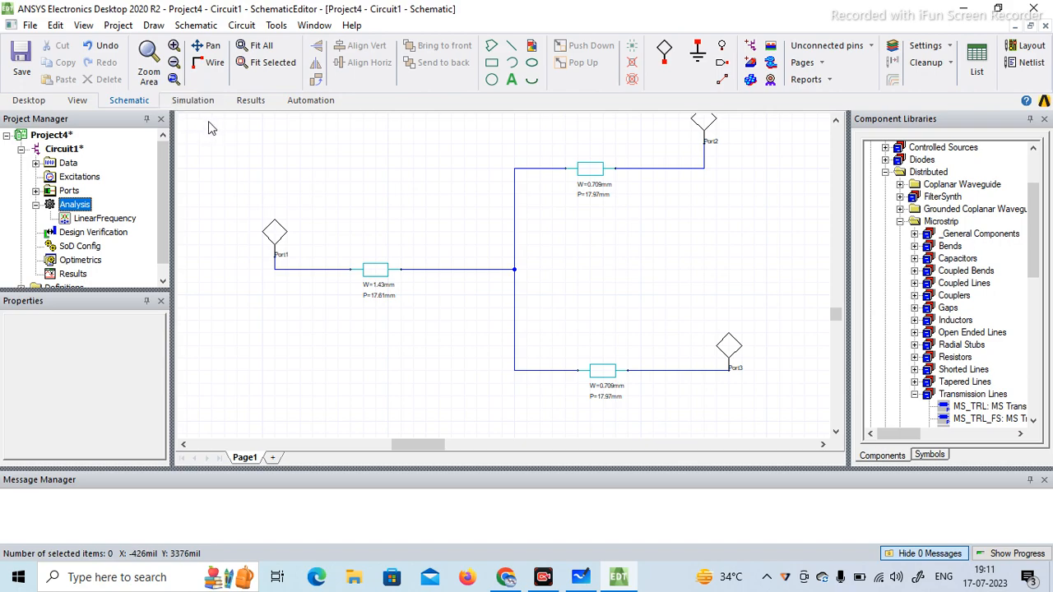
click(48, 105)
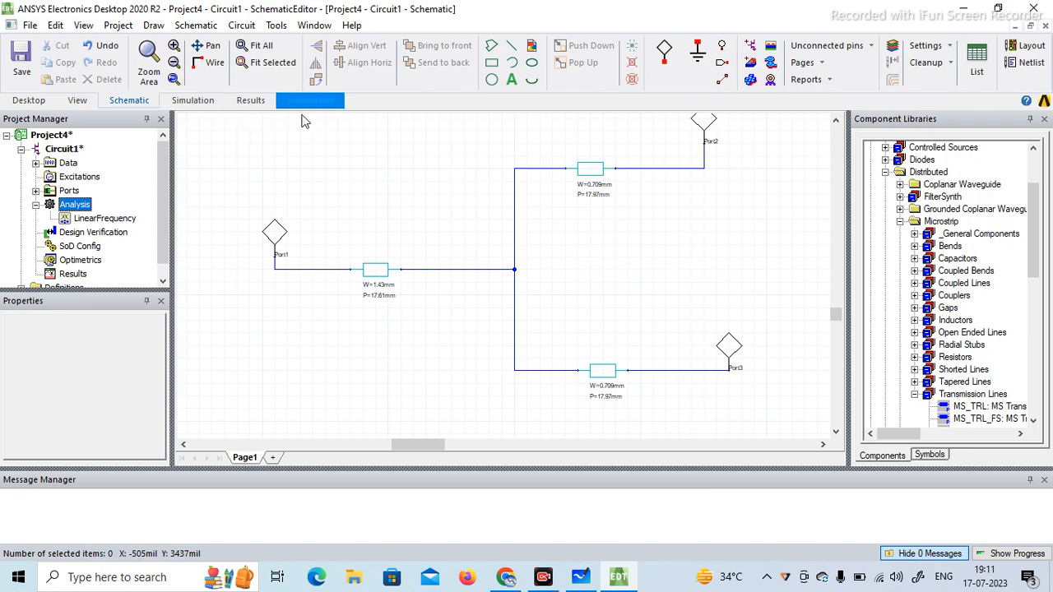
click(195, 103)
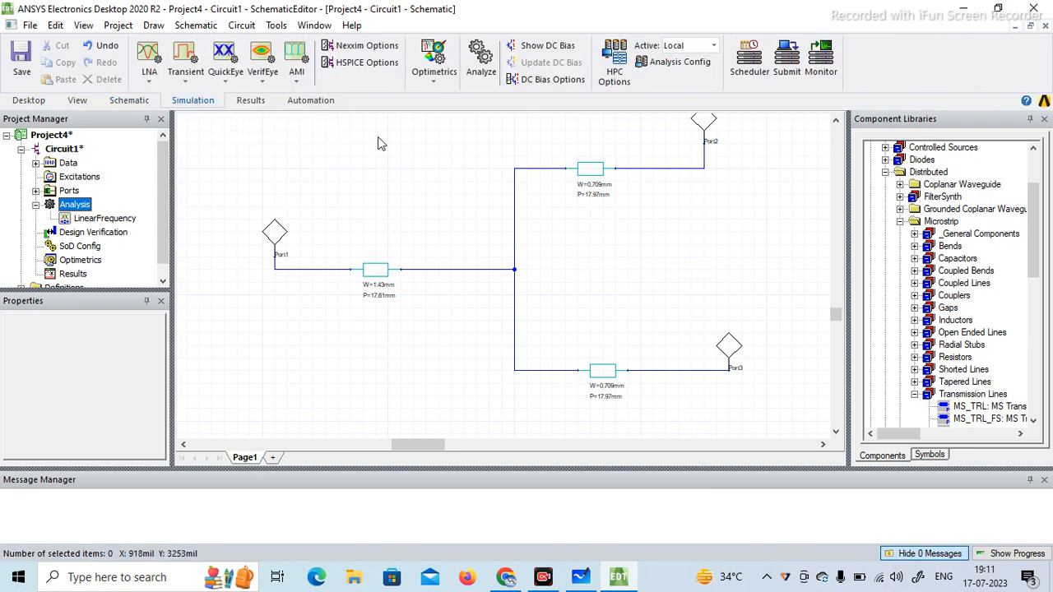
click(481, 68)
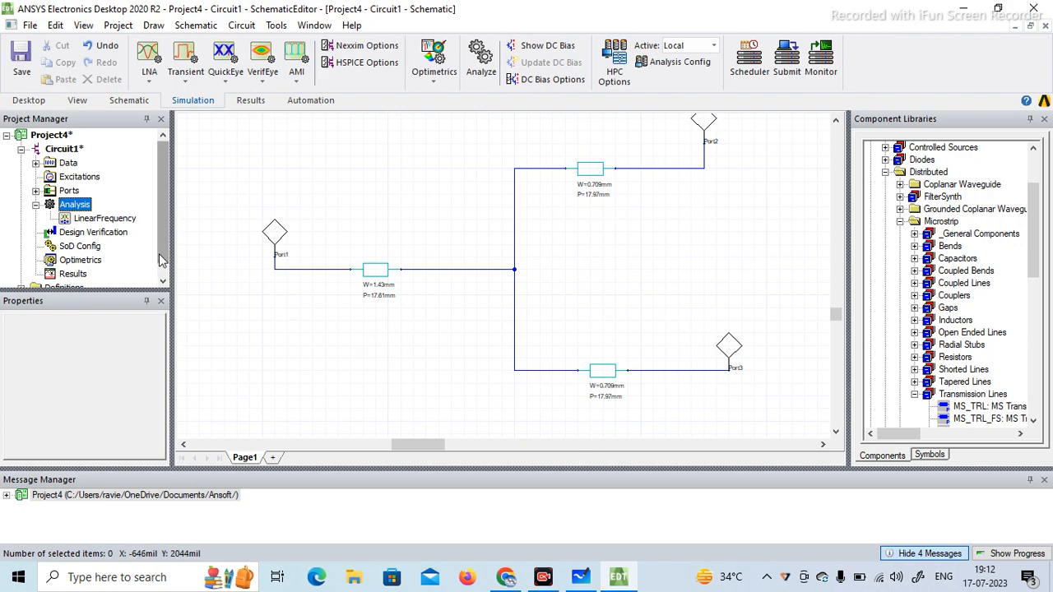
Create a rectangular plot of S(Port1,Port1), S(Port2,Port1) and S(Port3,Port1) in dB from the LinearFrequency solution
scroll(162, 266, down, 1)
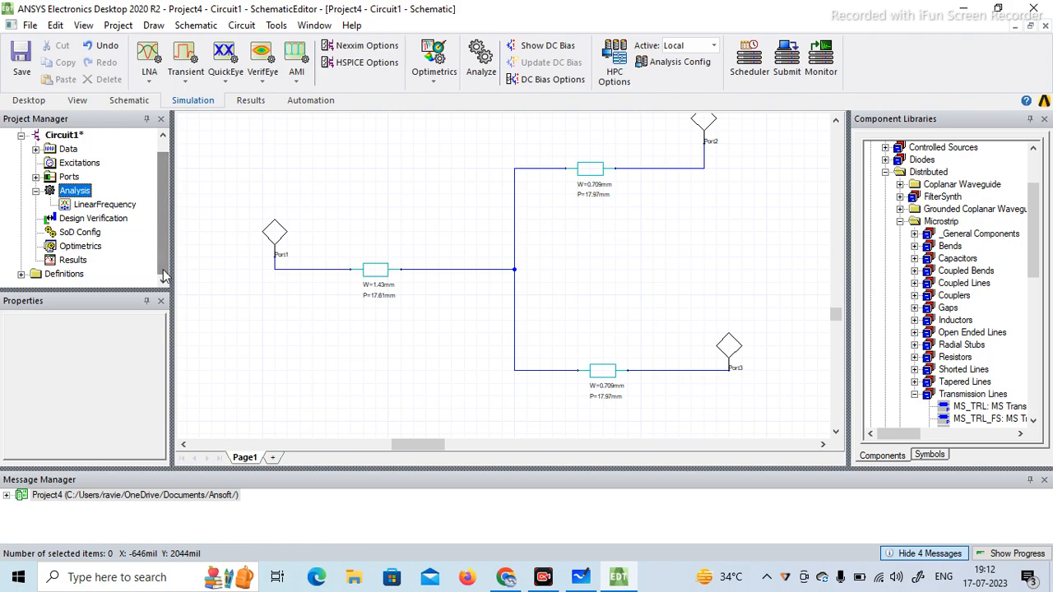
right_click(72, 261)
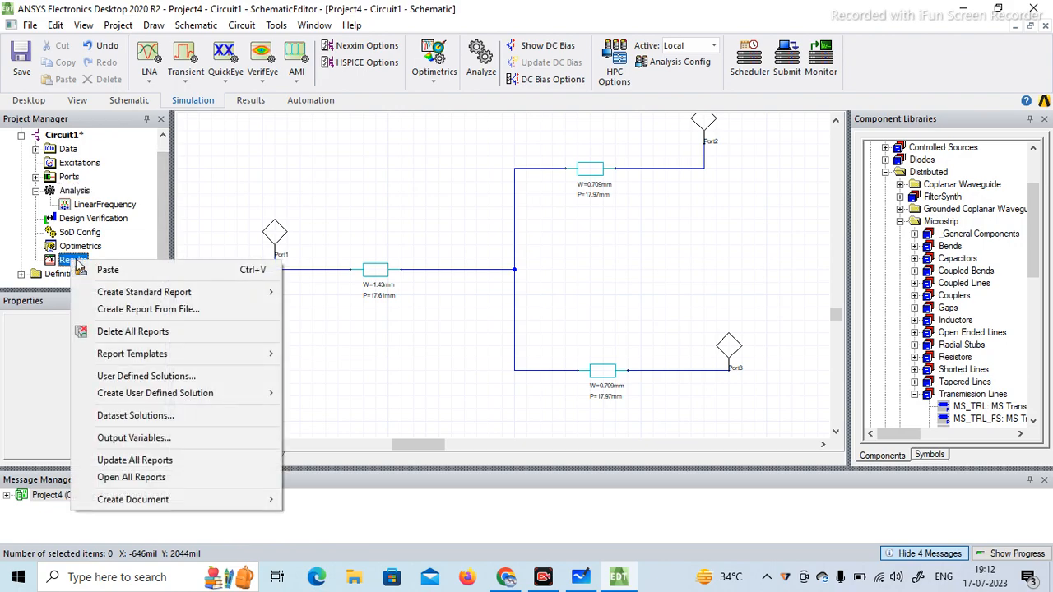
mouse_move(128, 296)
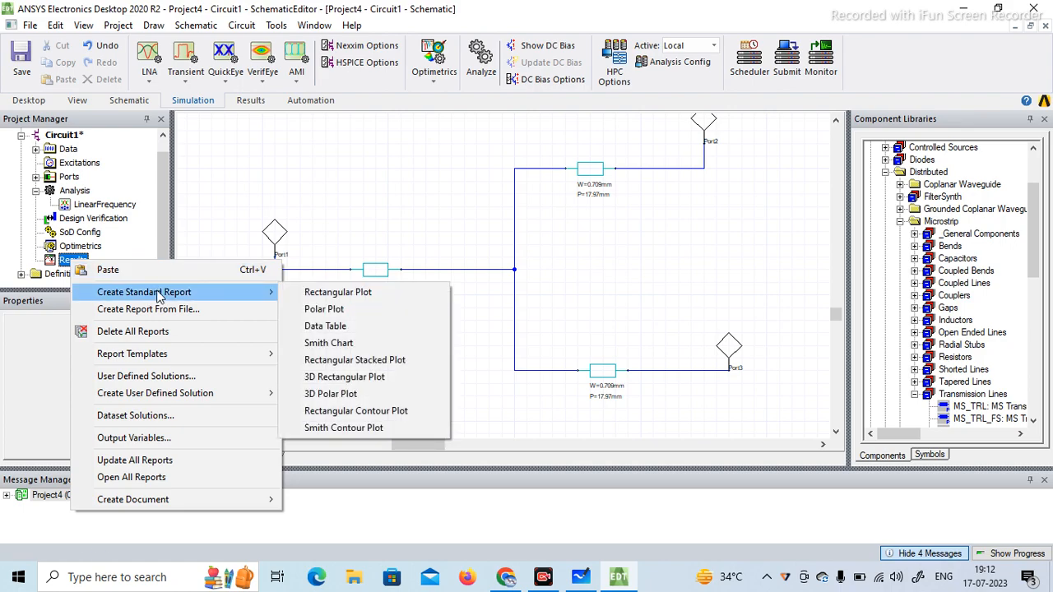
click(330, 295)
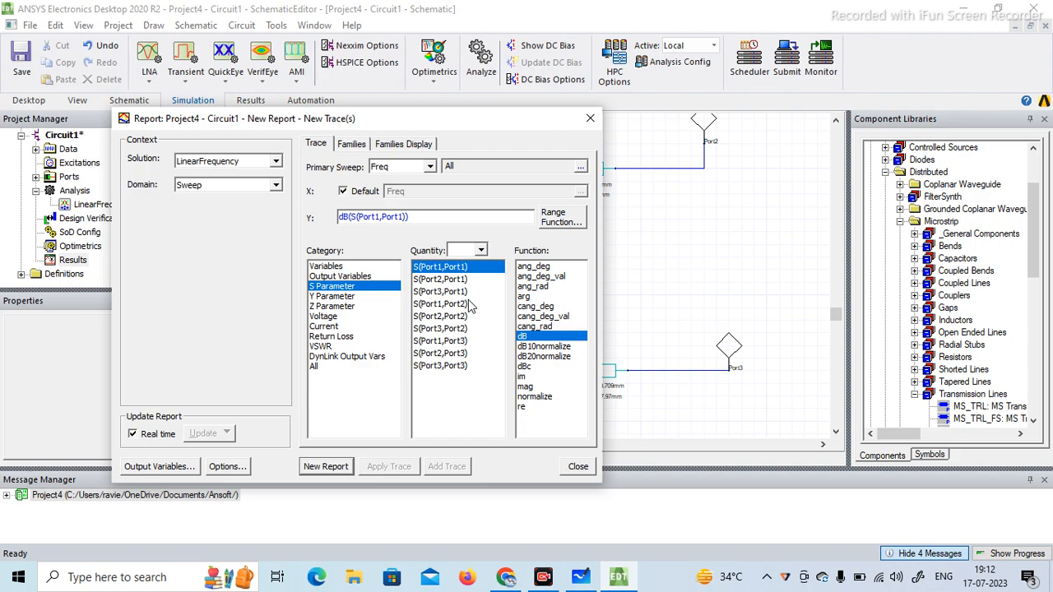
ctrl+click(453, 280)
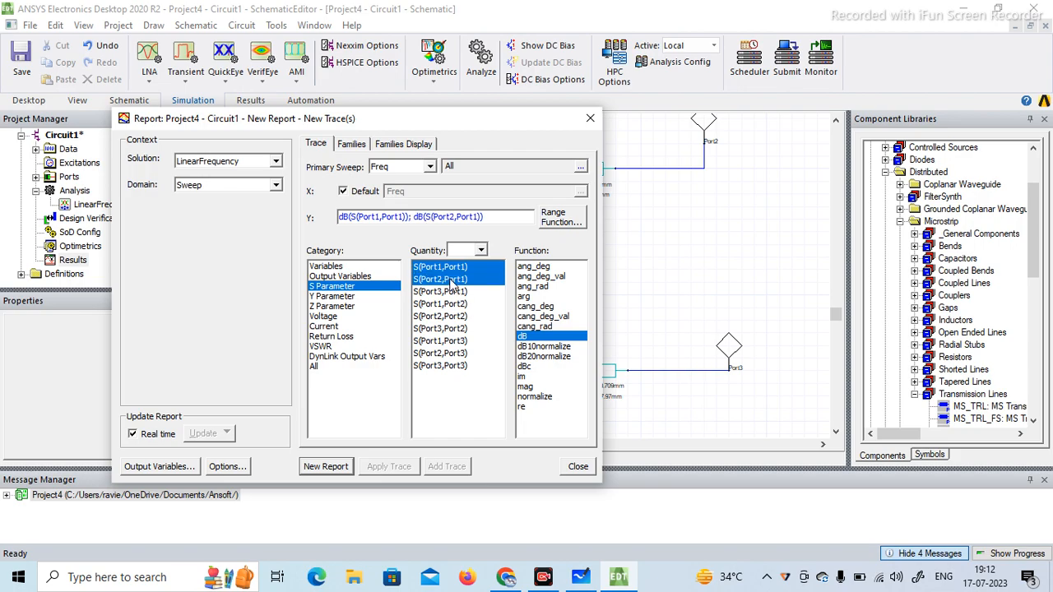
ctrl+click(444, 293)
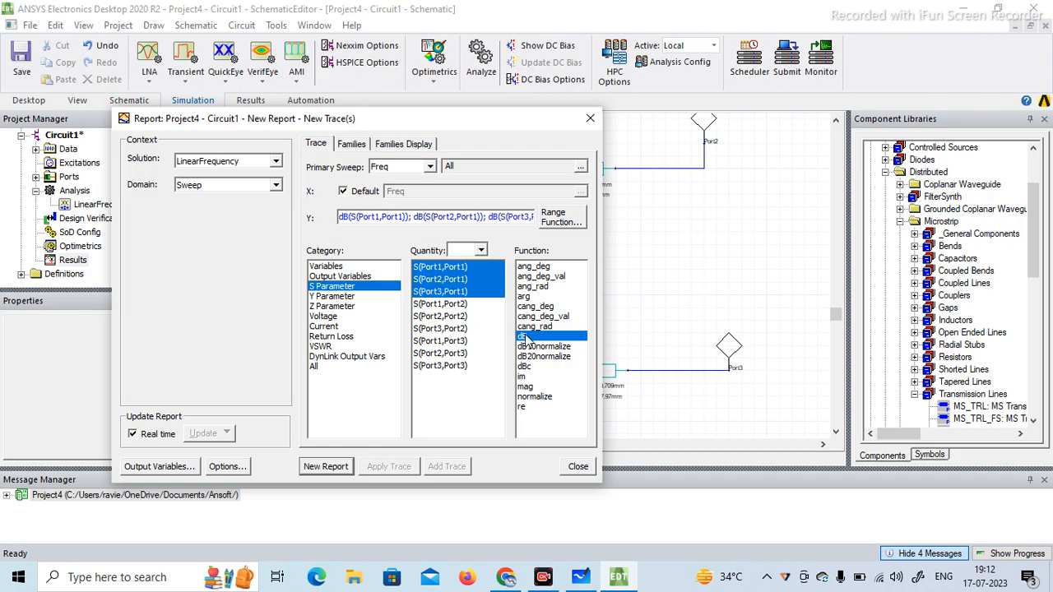
click(325, 466)
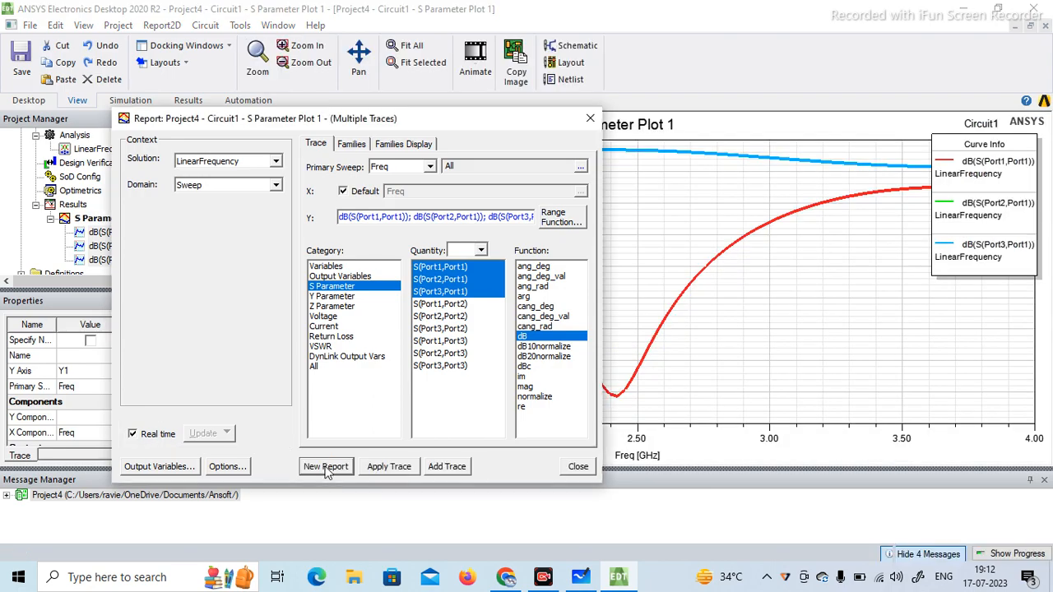
click(591, 121)
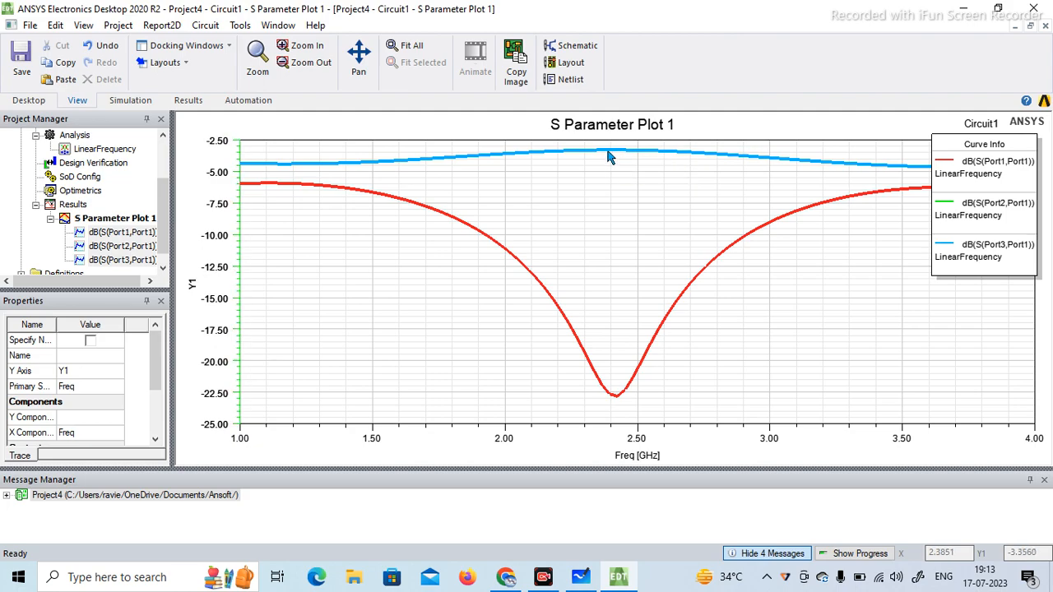
Highlight the S(Port1,Port1), S(Port2,Port1) and S(Port3,Port1) curves one by one to compare them, and return to the Circuit1 schematic
click(998, 161)
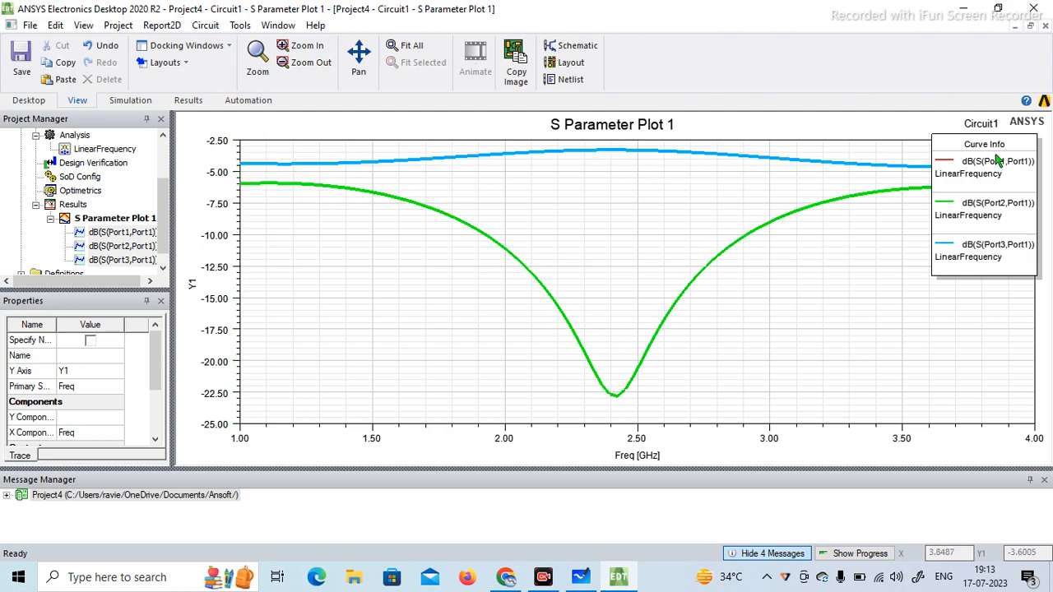
click(995, 207)
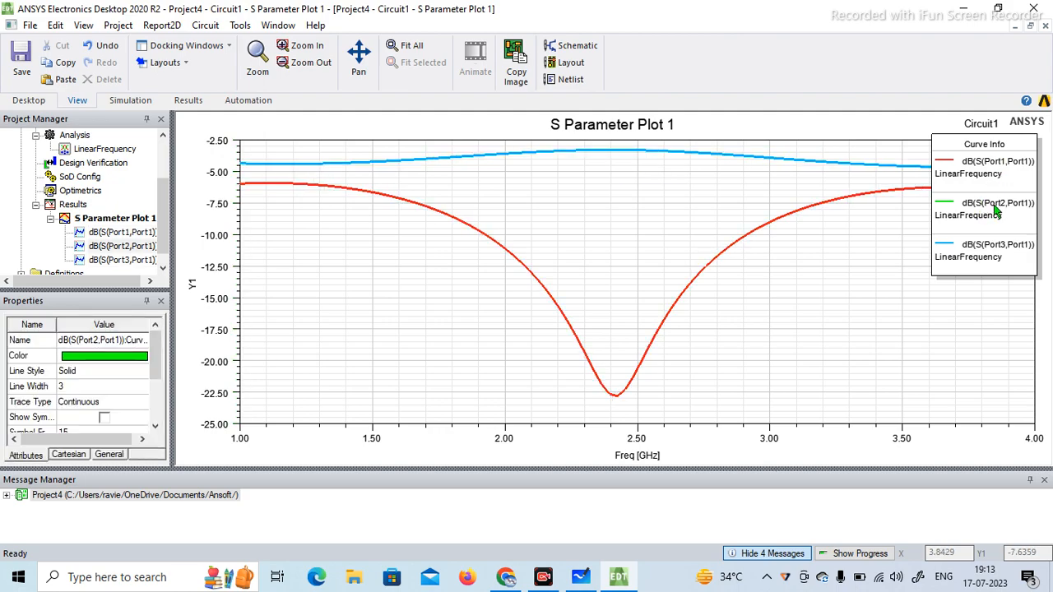
click(993, 256)
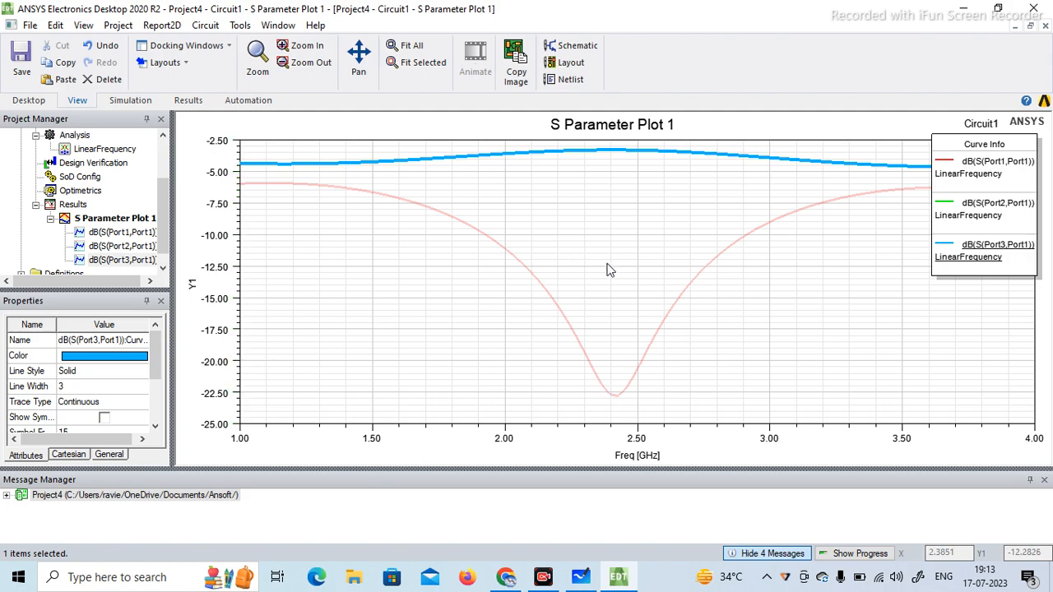
scroll(164, 169, up, 3)
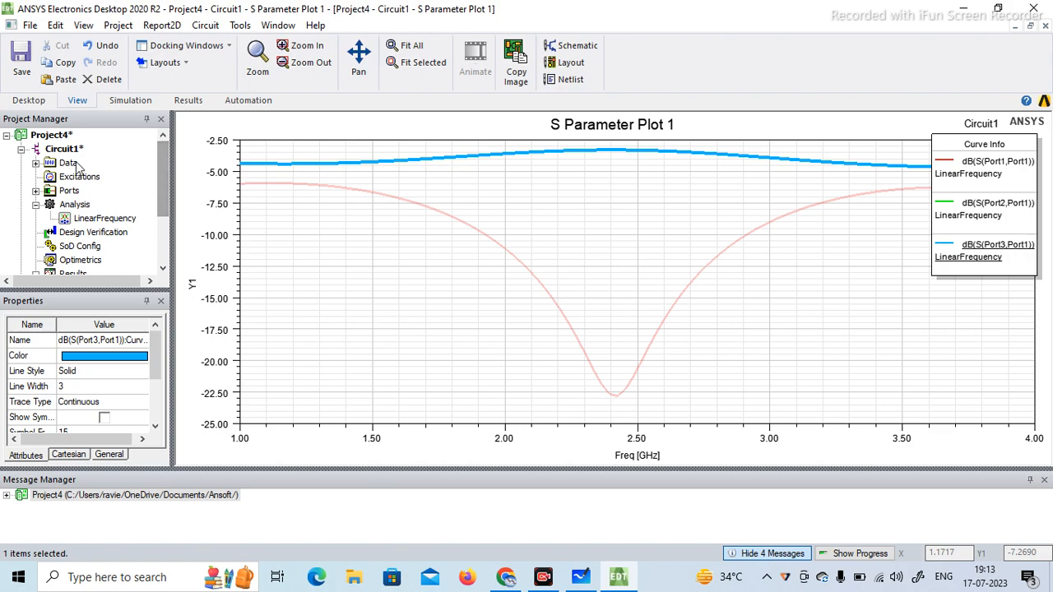
double_click(66, 153)
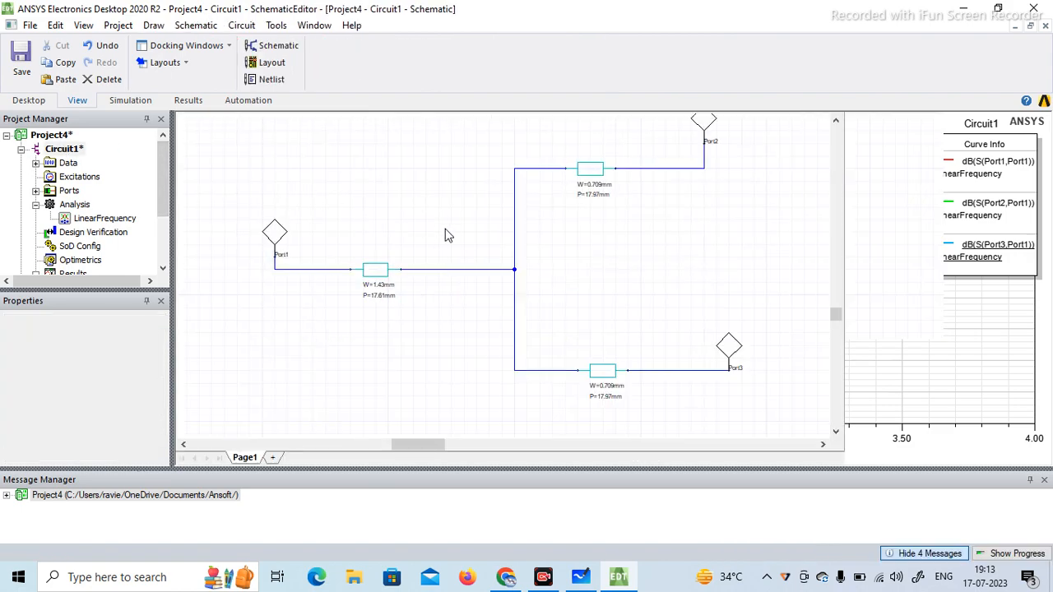